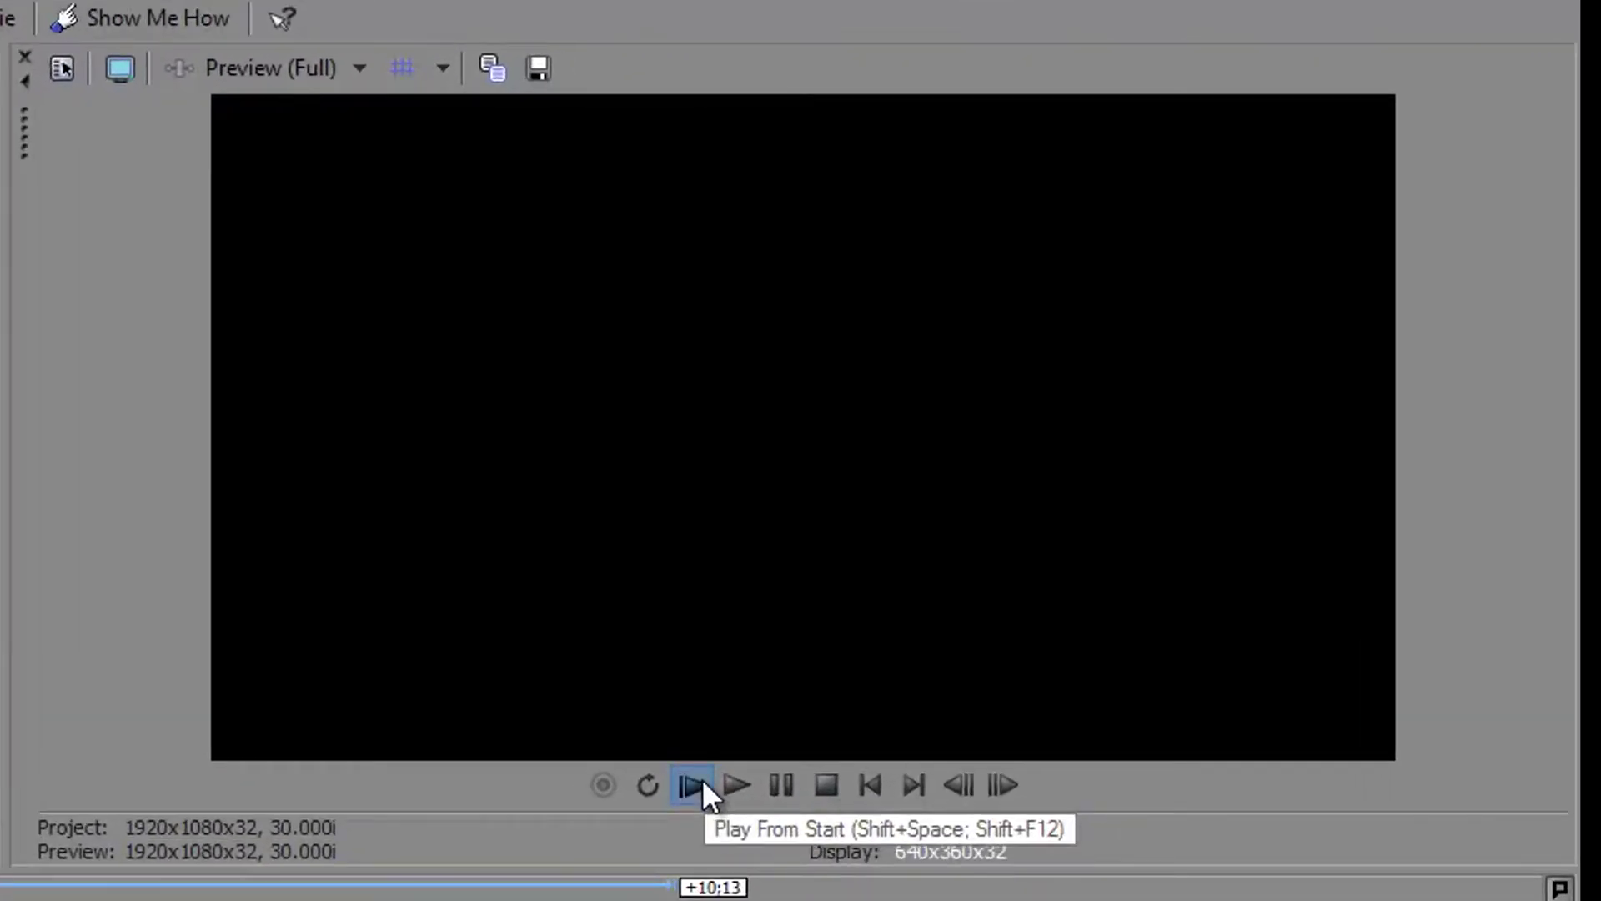
Play the clip from its start twice more, then pause, resume and pause at frame 187
left_click(702, 782)
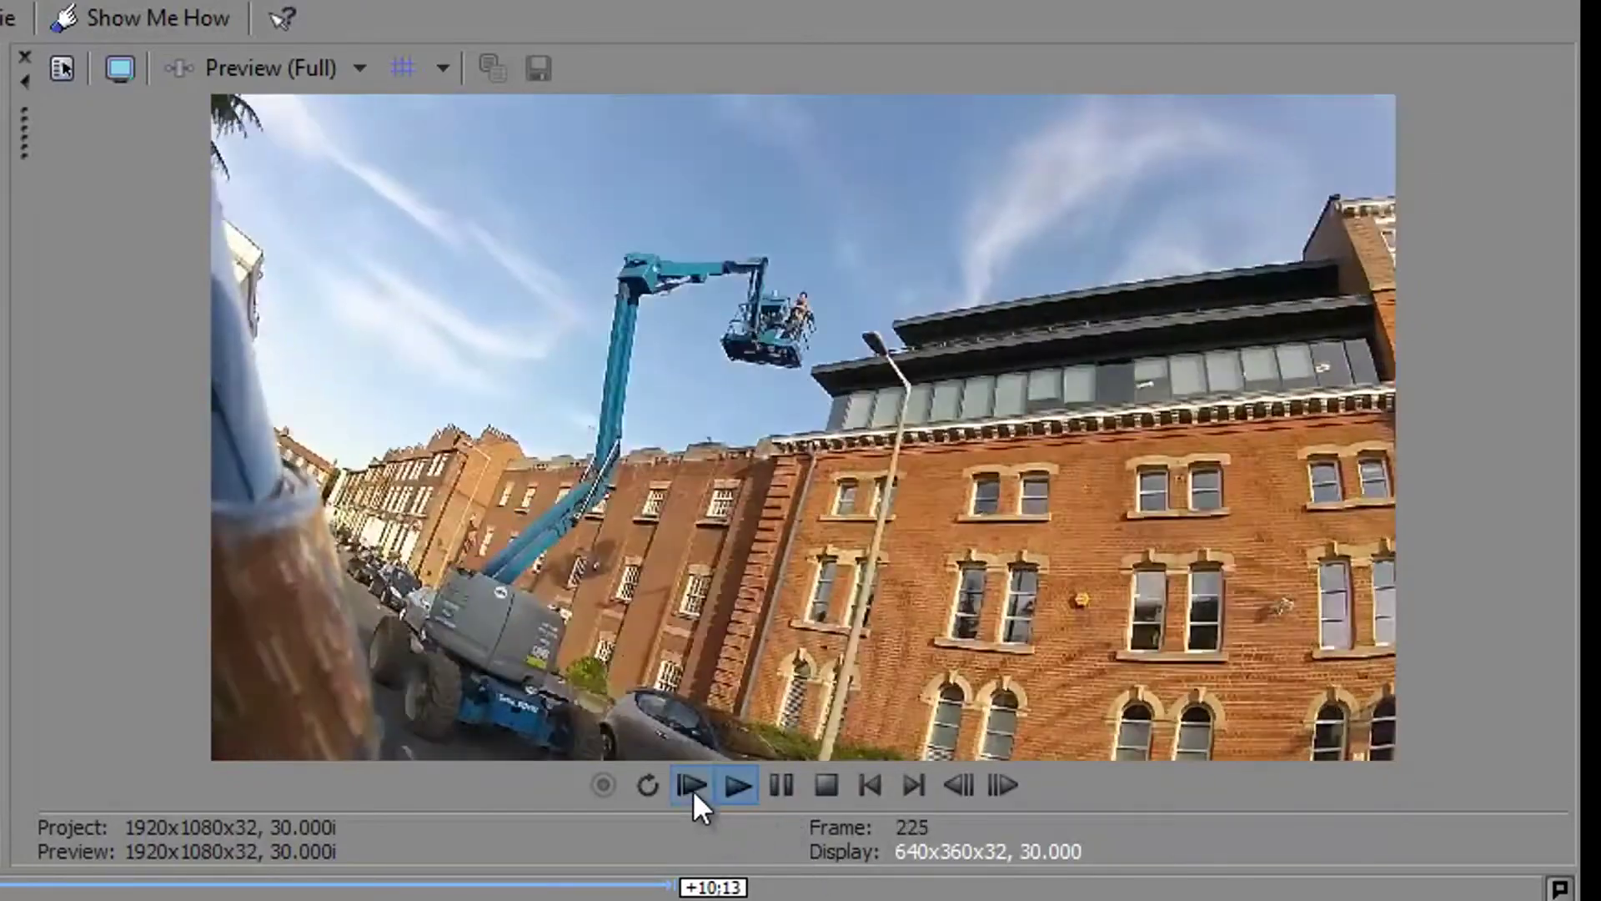
left_click(692, 788)
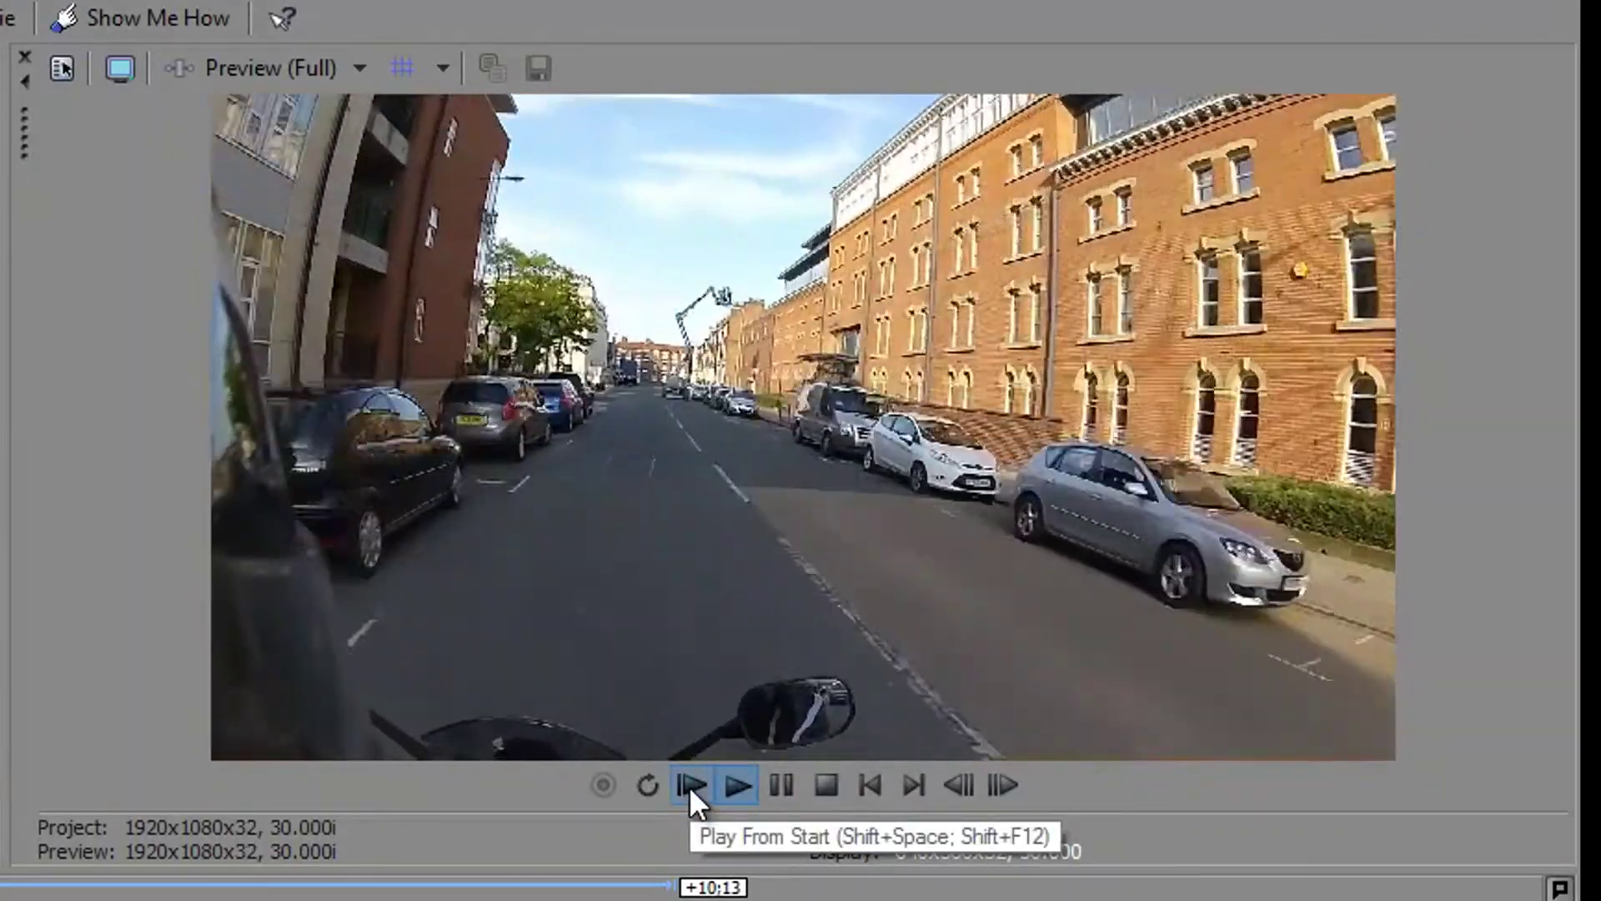
left_click(689, 786)
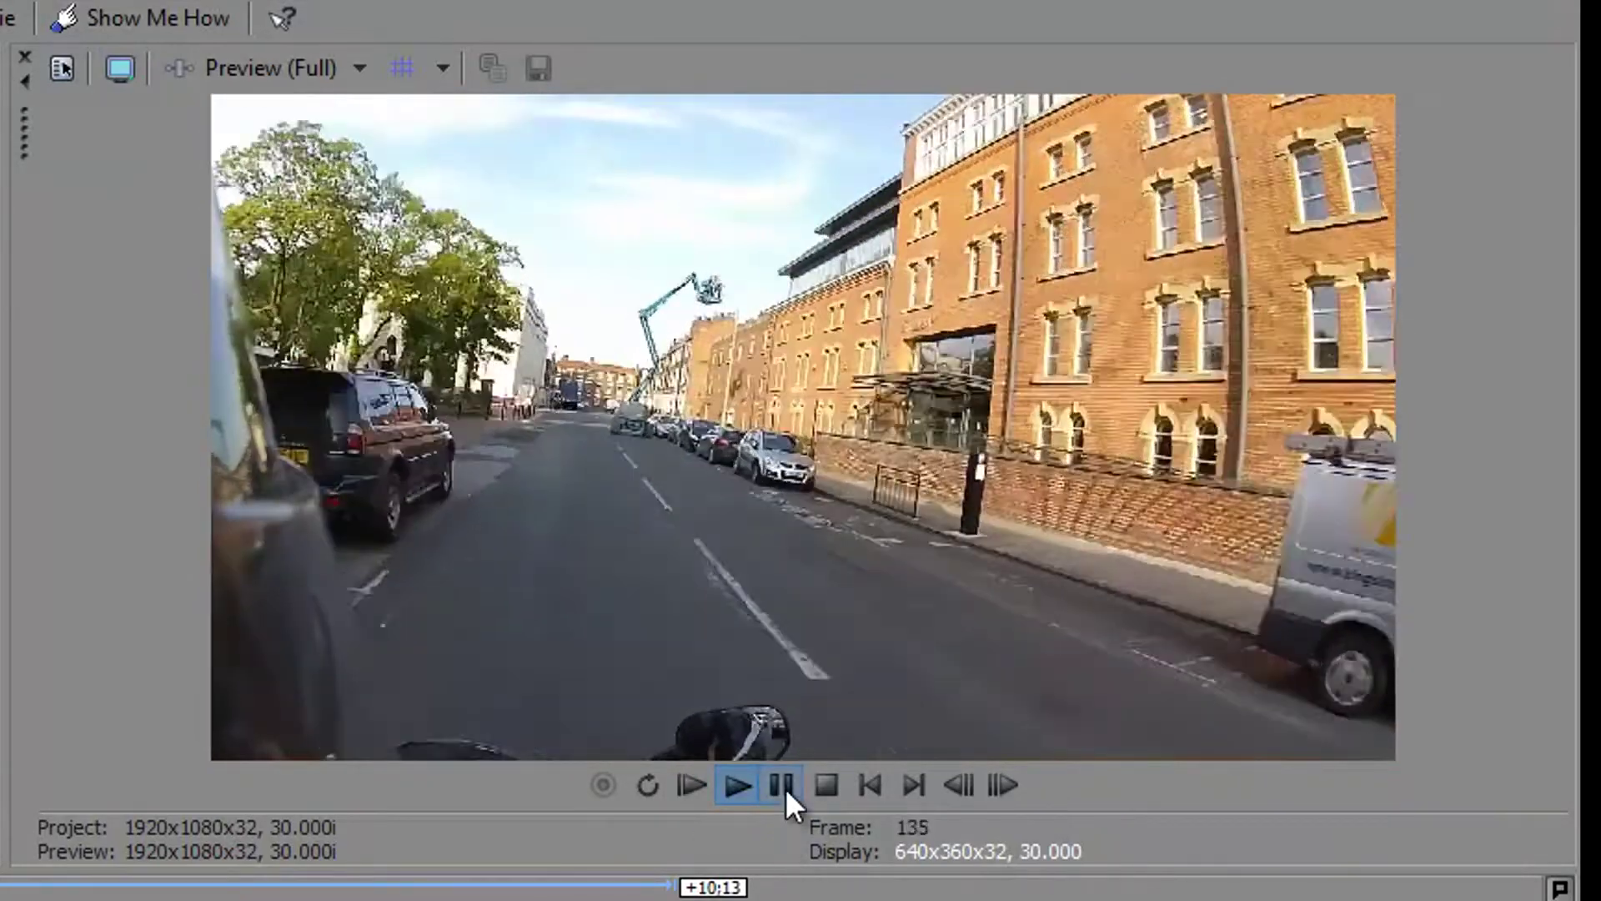
left_click(785, 787)
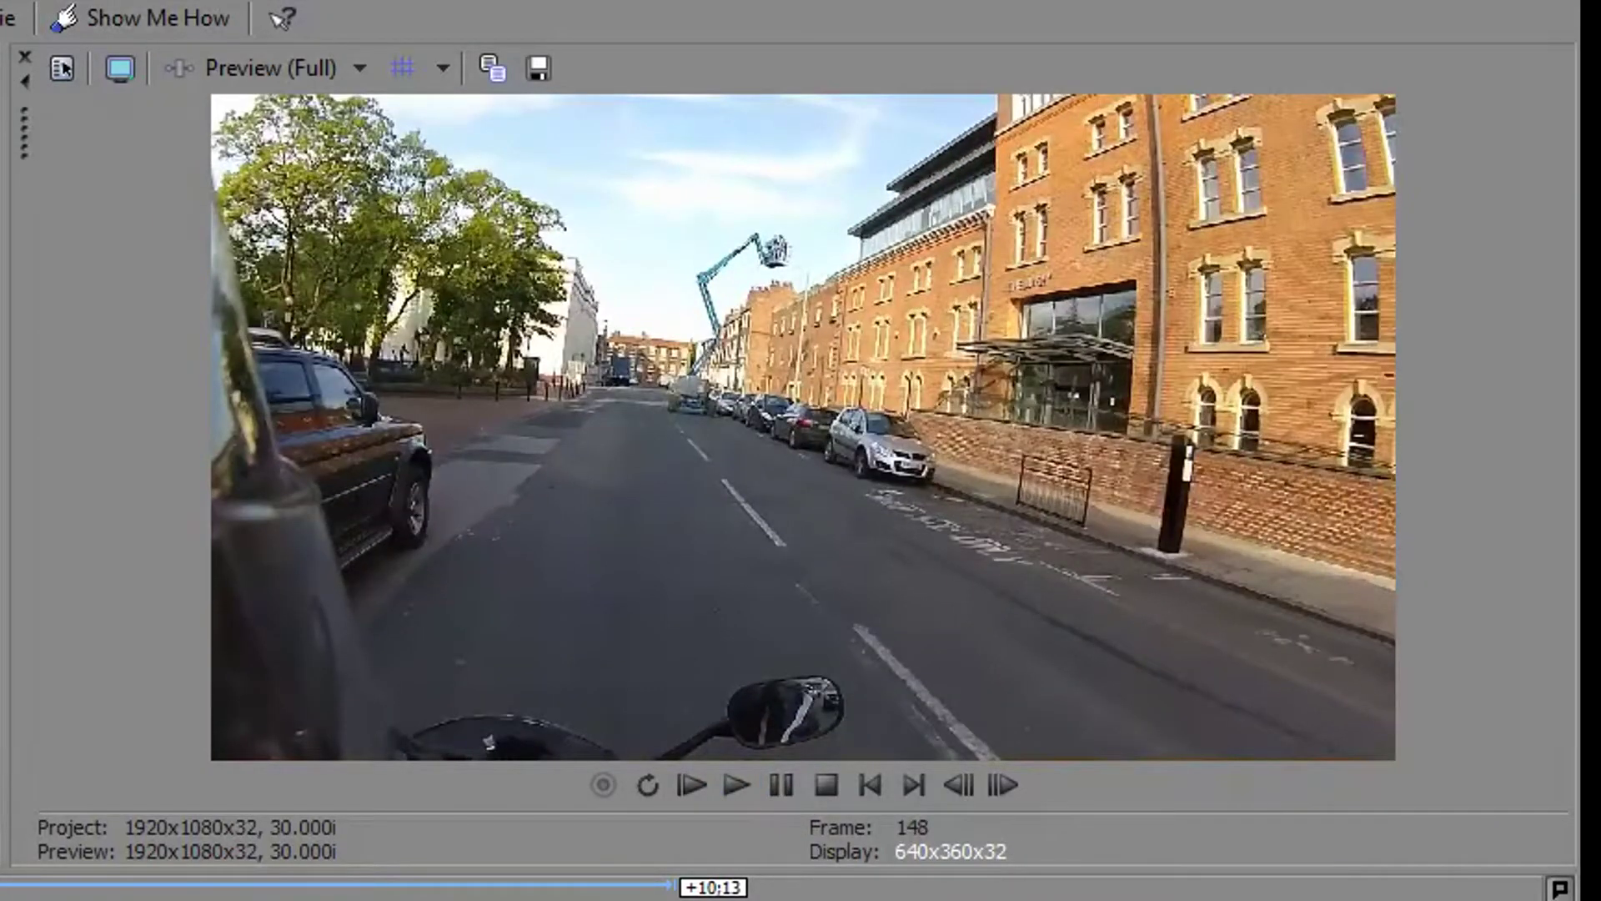
left_click(778, 783)
left_click(779, 782)
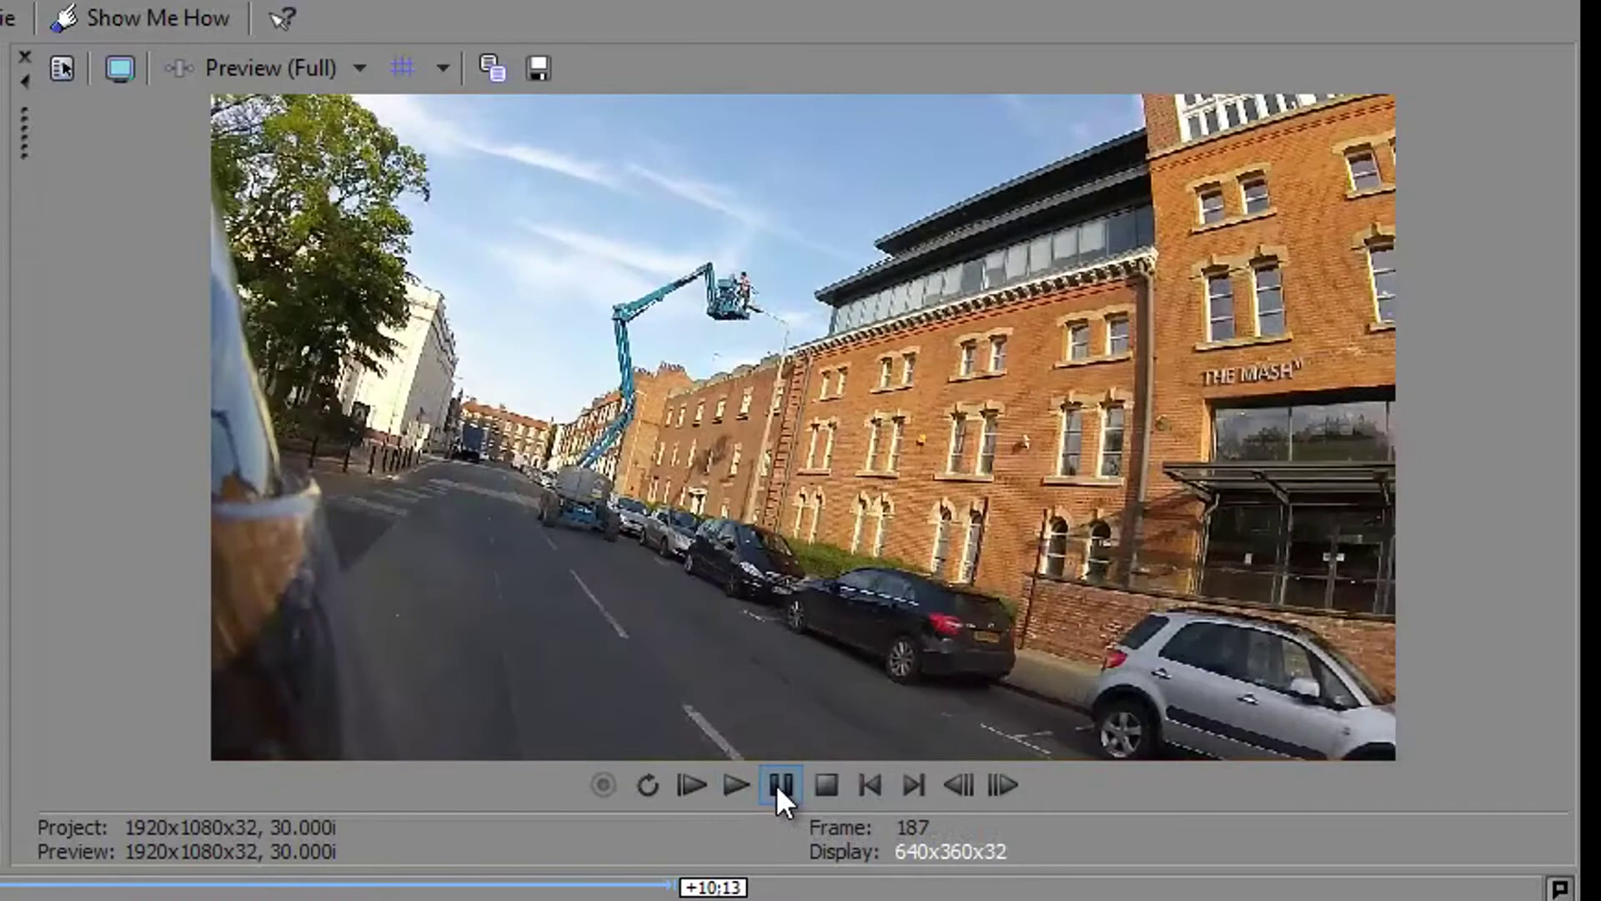
Resume playback, stop it, then play, pause and play the clip again
left_click(745, 785)
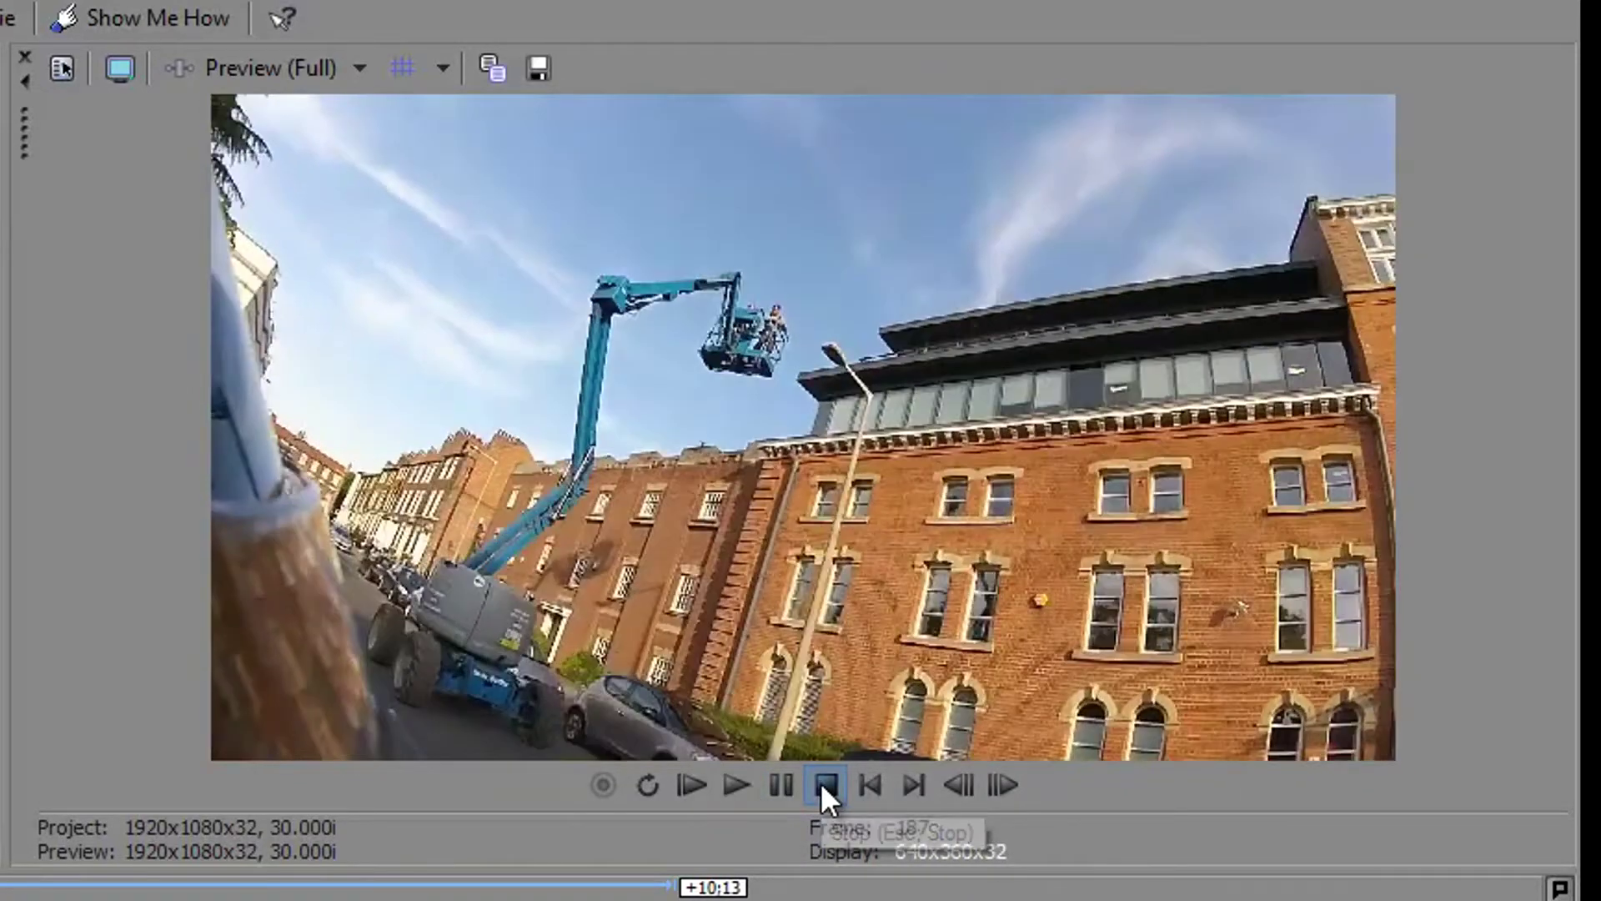
left_click(826, 784)
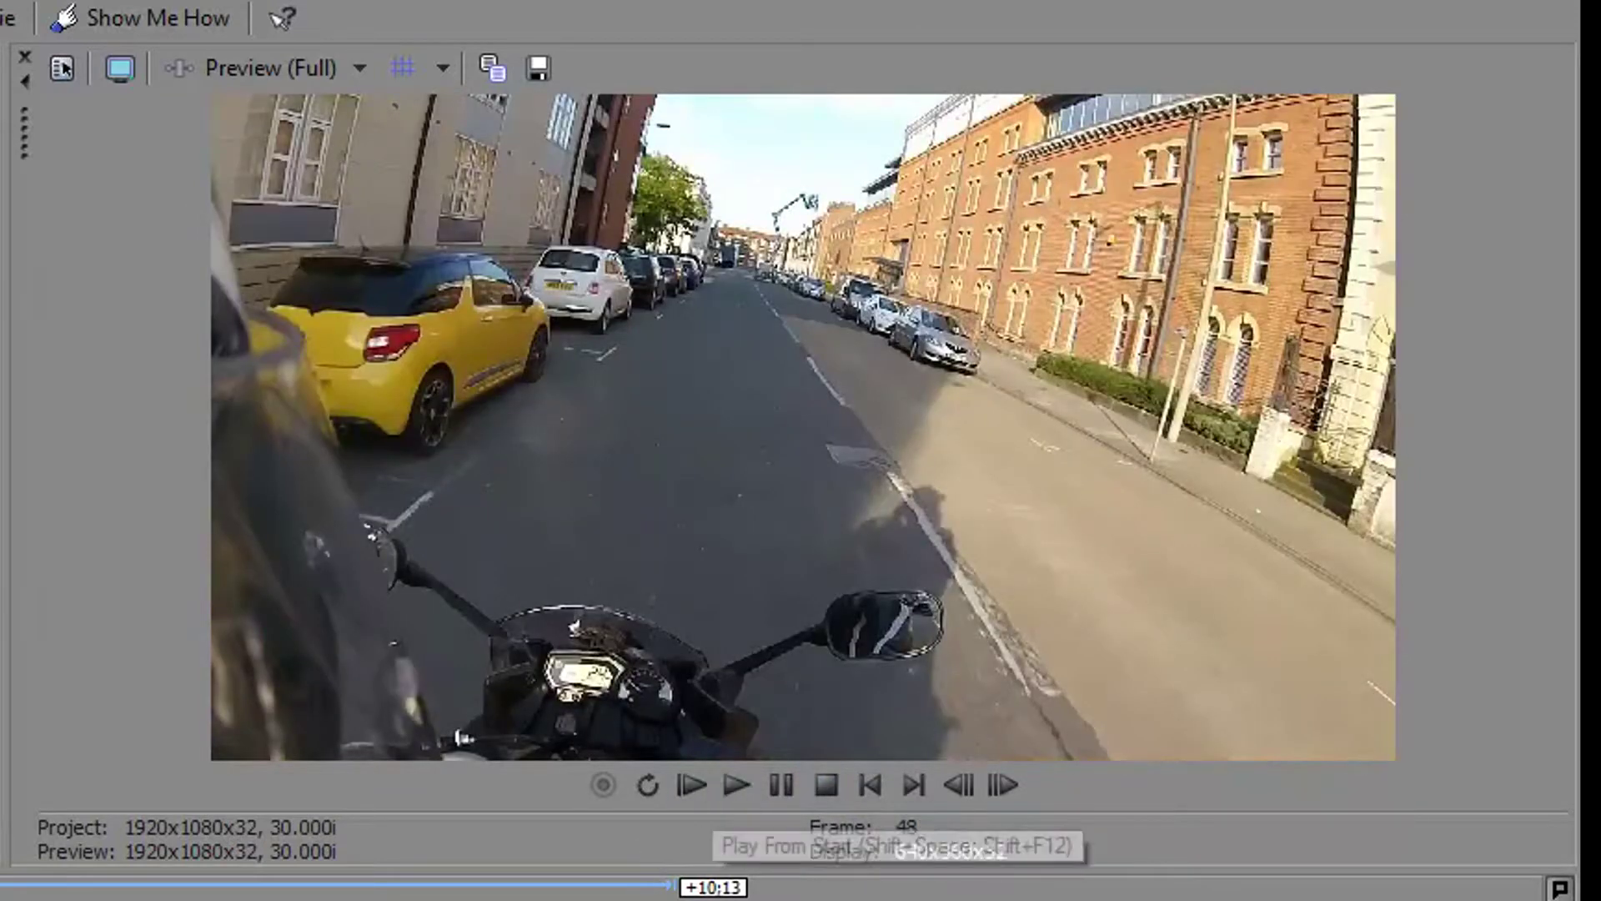
left_click(735, 793)
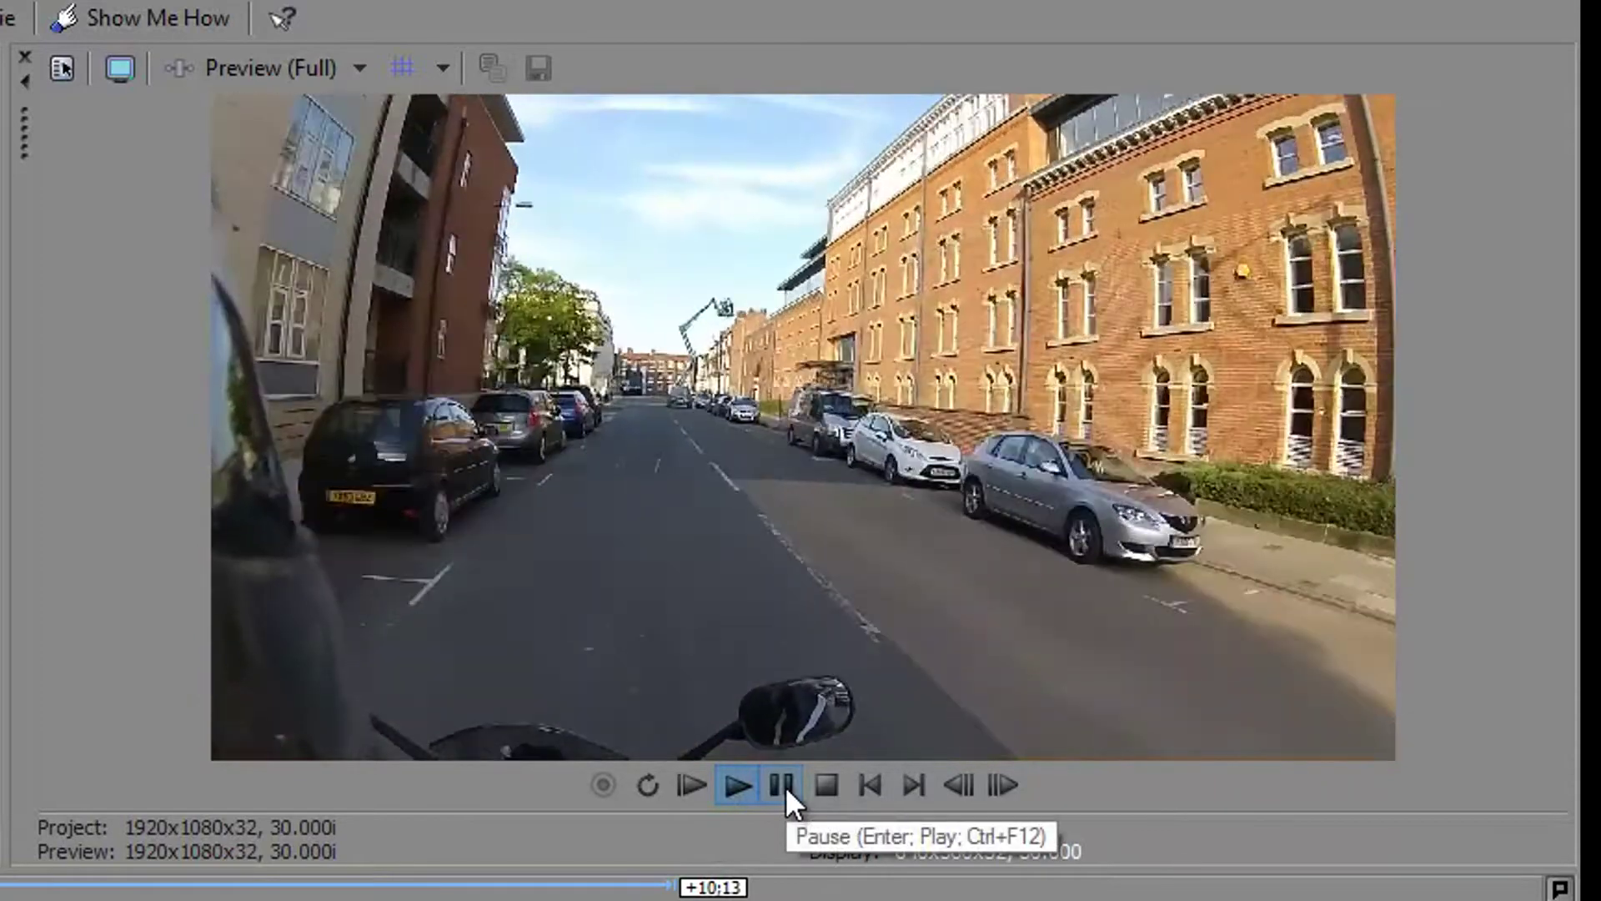
left_click(784, 786)
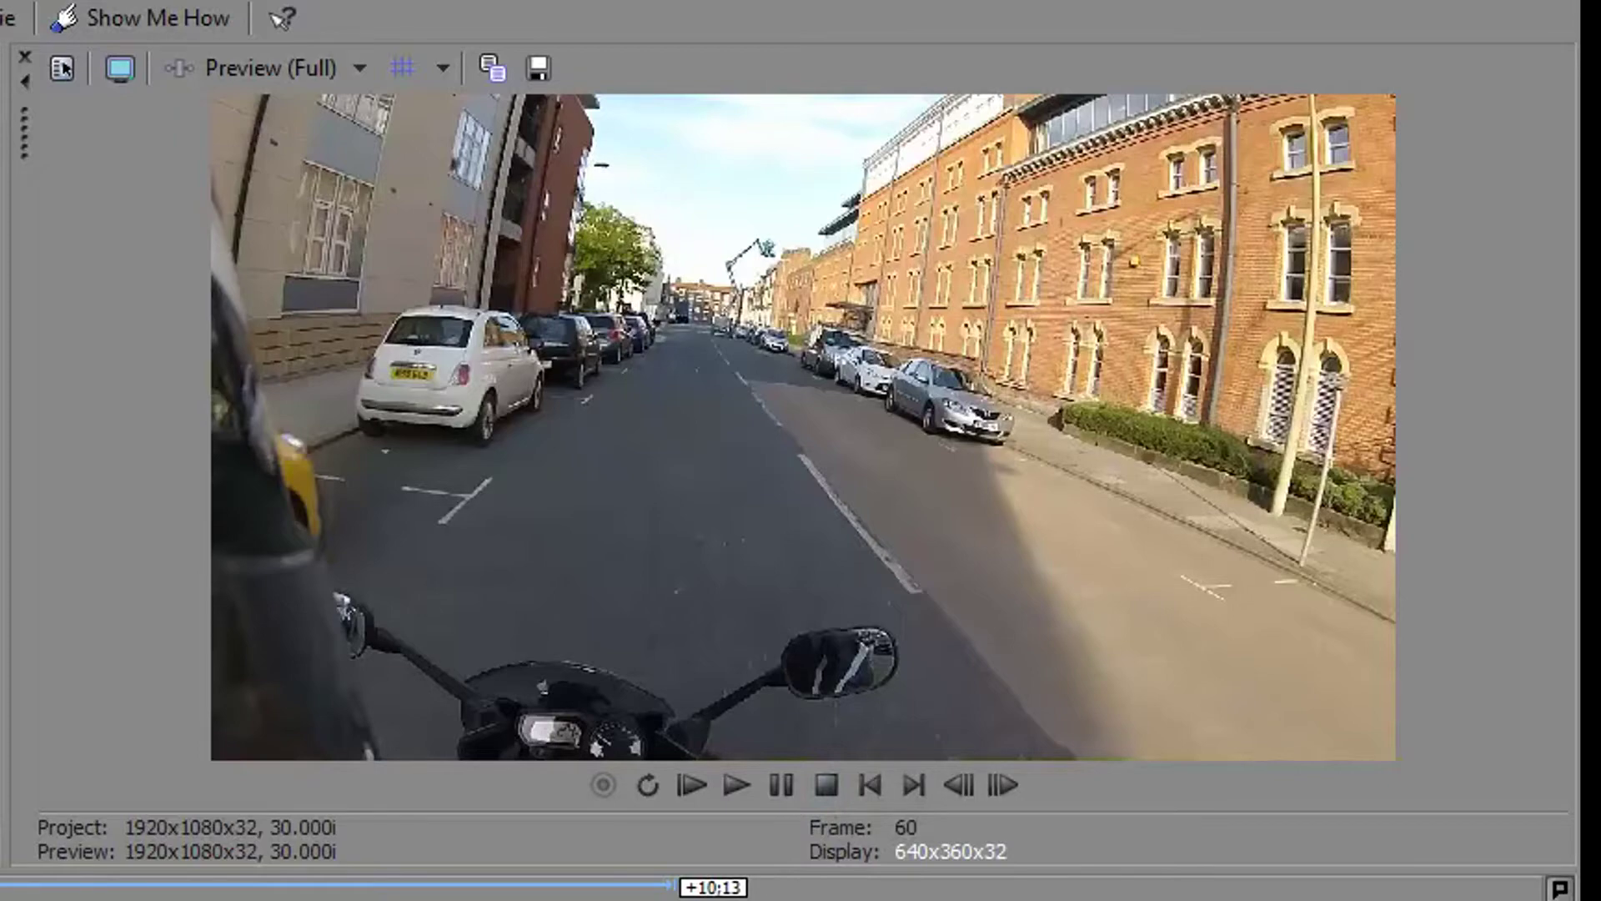
left_click(737, 786)
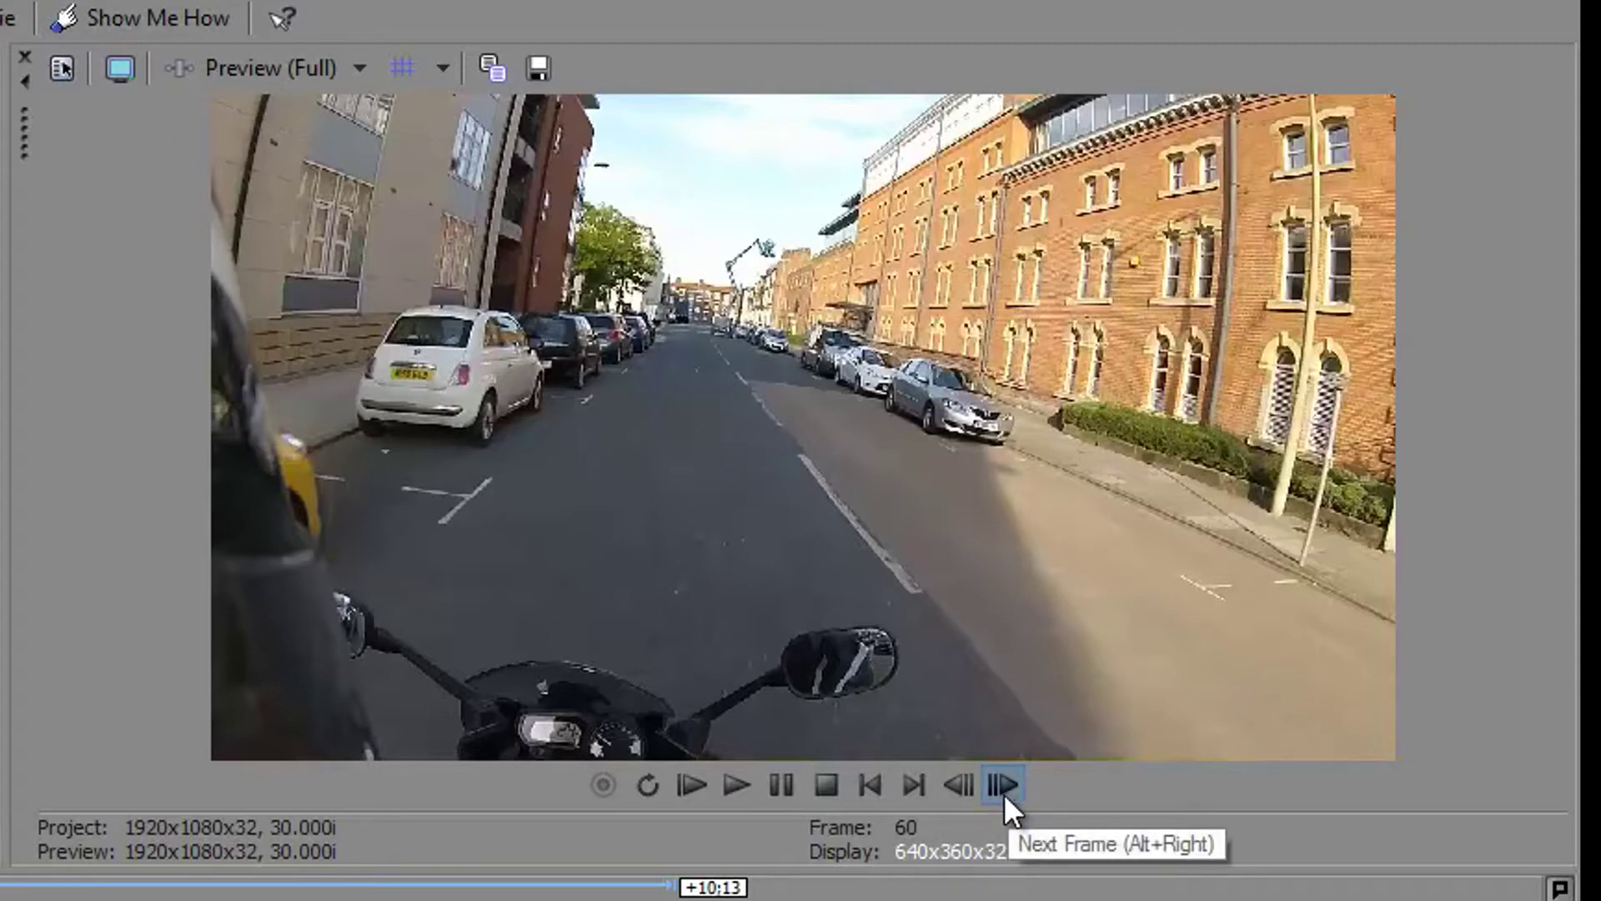
Step the clip forward twelve frames one at a time
left_click(1004, 793)
left_click(1004, 792)
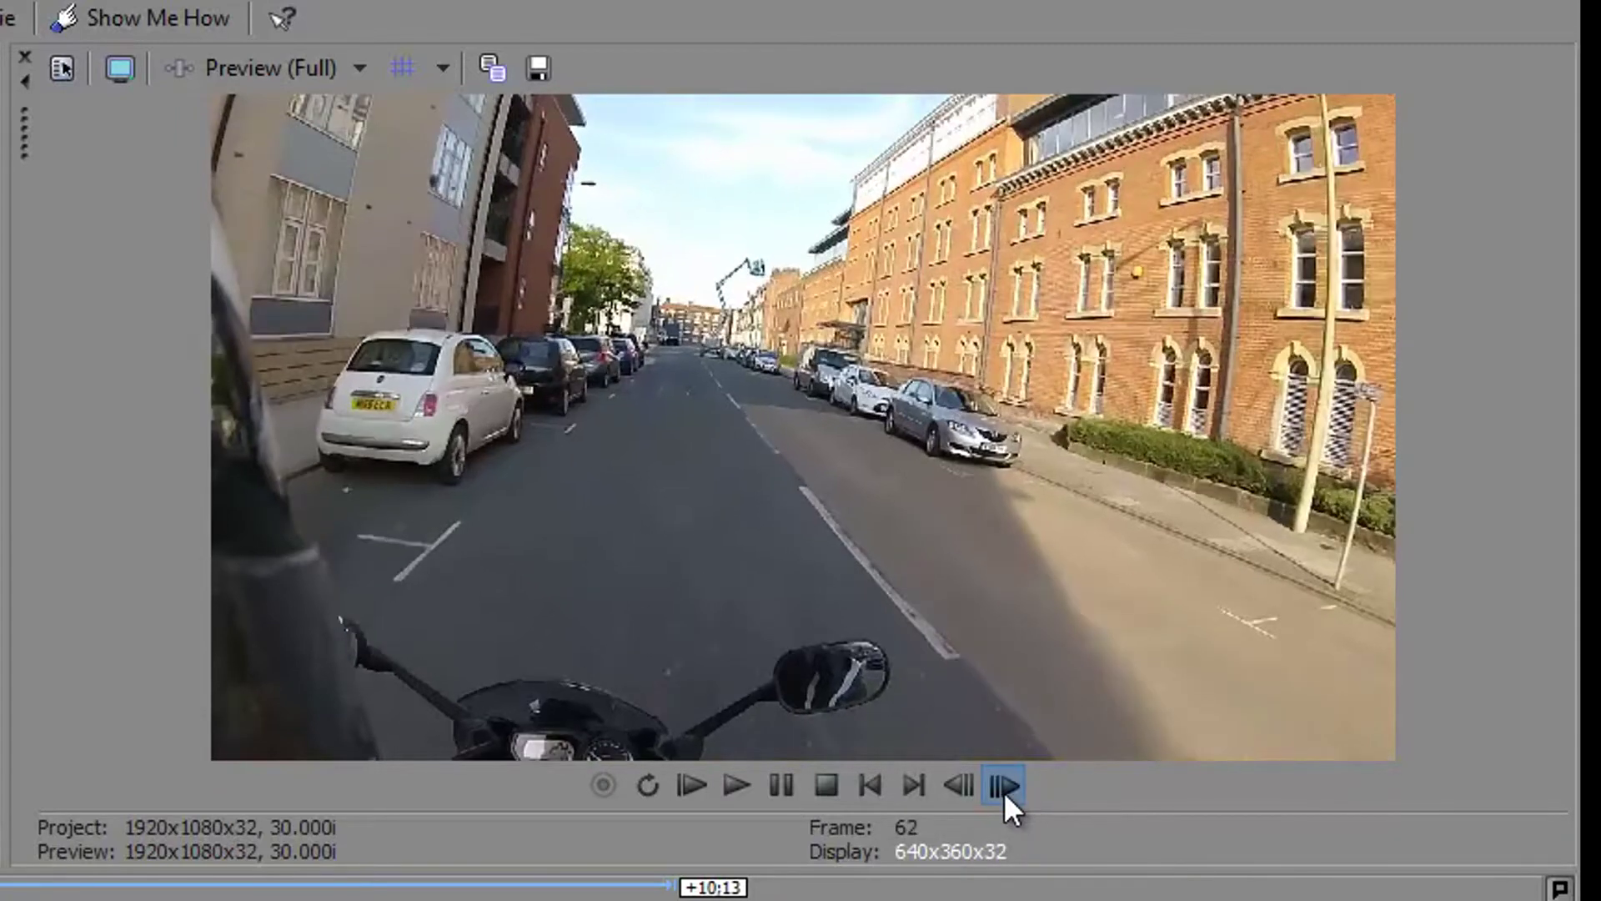
left_click(1003, 791)
left_click(1004, 793)
left_click(1003, 792)
left_click(1003, 792)
left_click(1003, 791)
left_click(1003, 792)
left_click(1004, 792)
left_click(1003, 793)
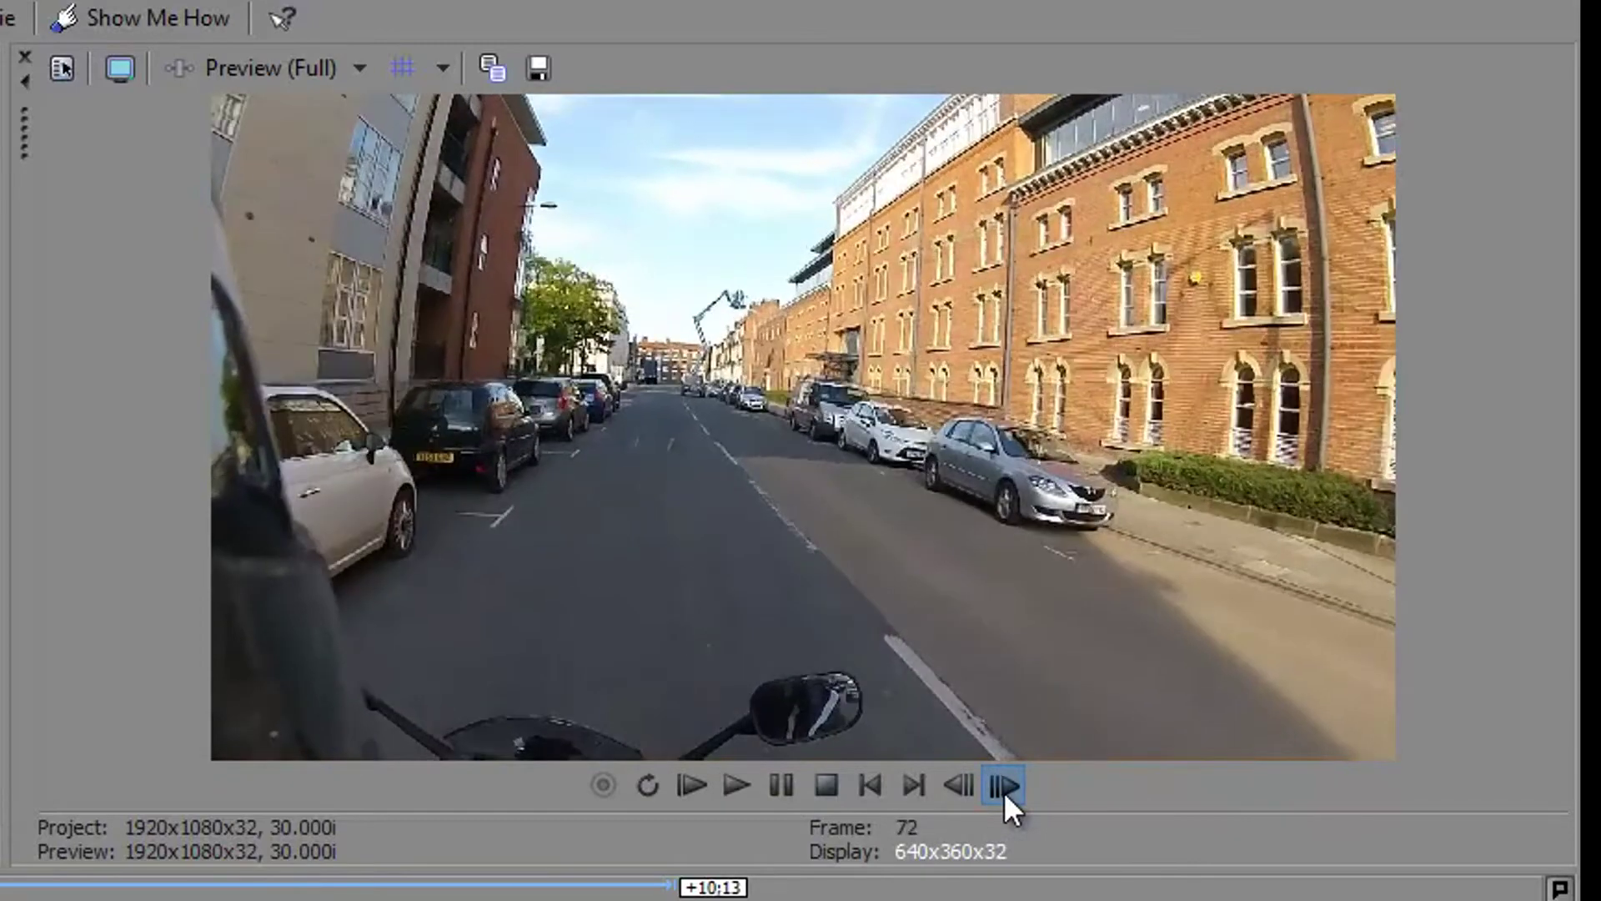
left_click(1003, 792)
left_click(1003, 792)
left_click(1004, 792)
left_click(1003, 793)
left_click(1003, 792)
left_click(1004, 792)
left_click(1004, 793)
left_click(1004, 792)
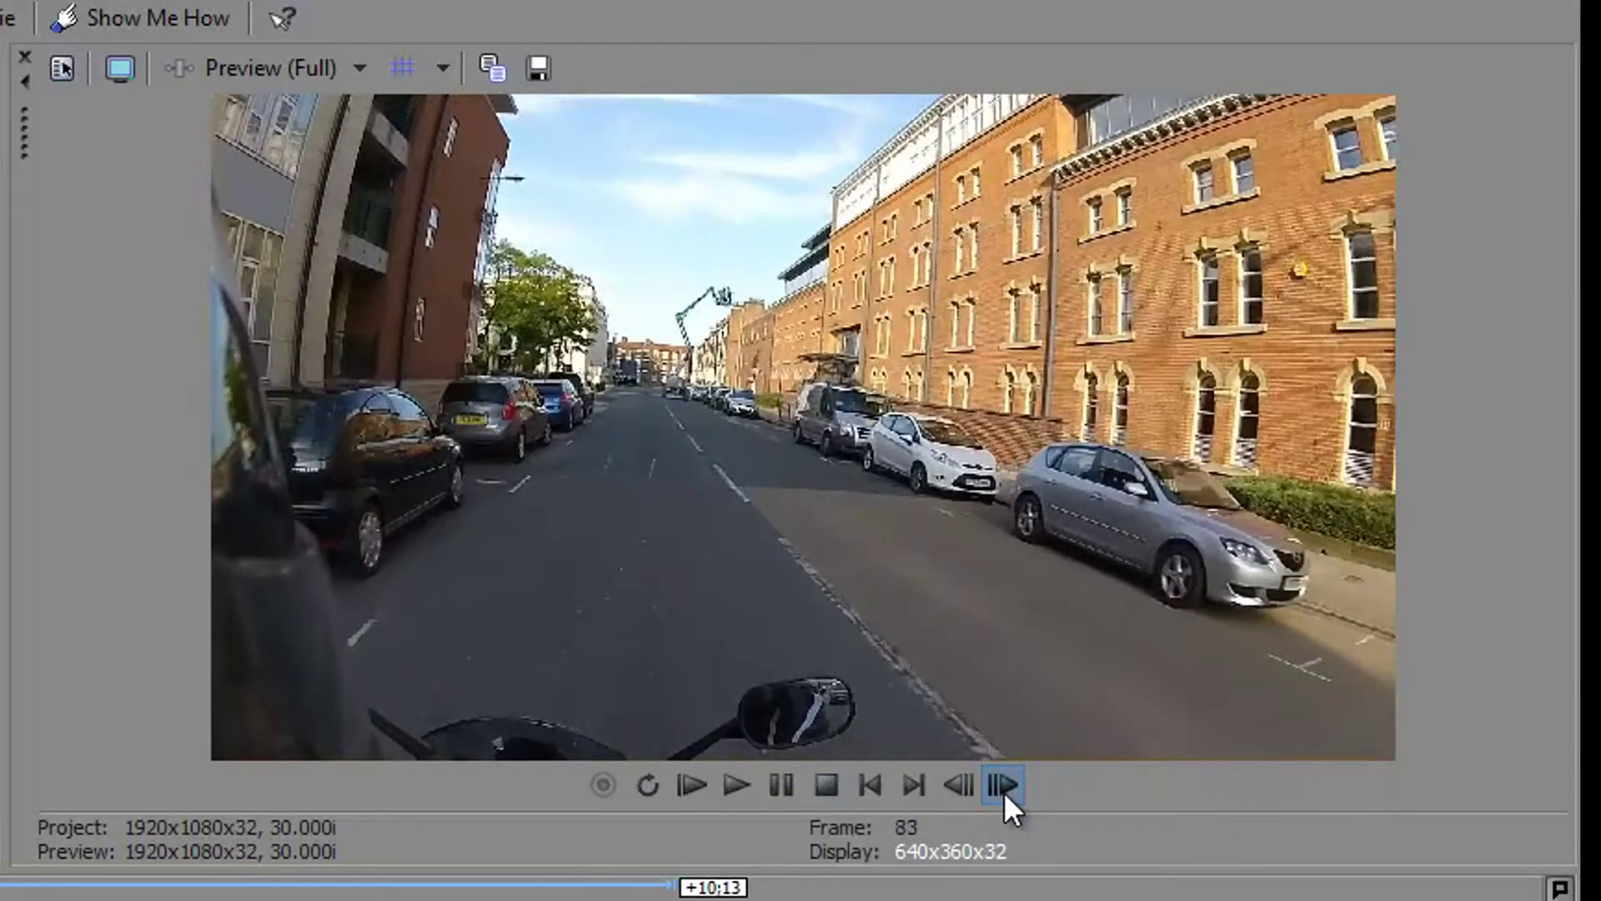
left_click(1004, 792)
left_click(1003, 791)
left_click(1004, 792)
left_click(1003, 793)
left_click(1004, 792)
left_click(1004, 792)
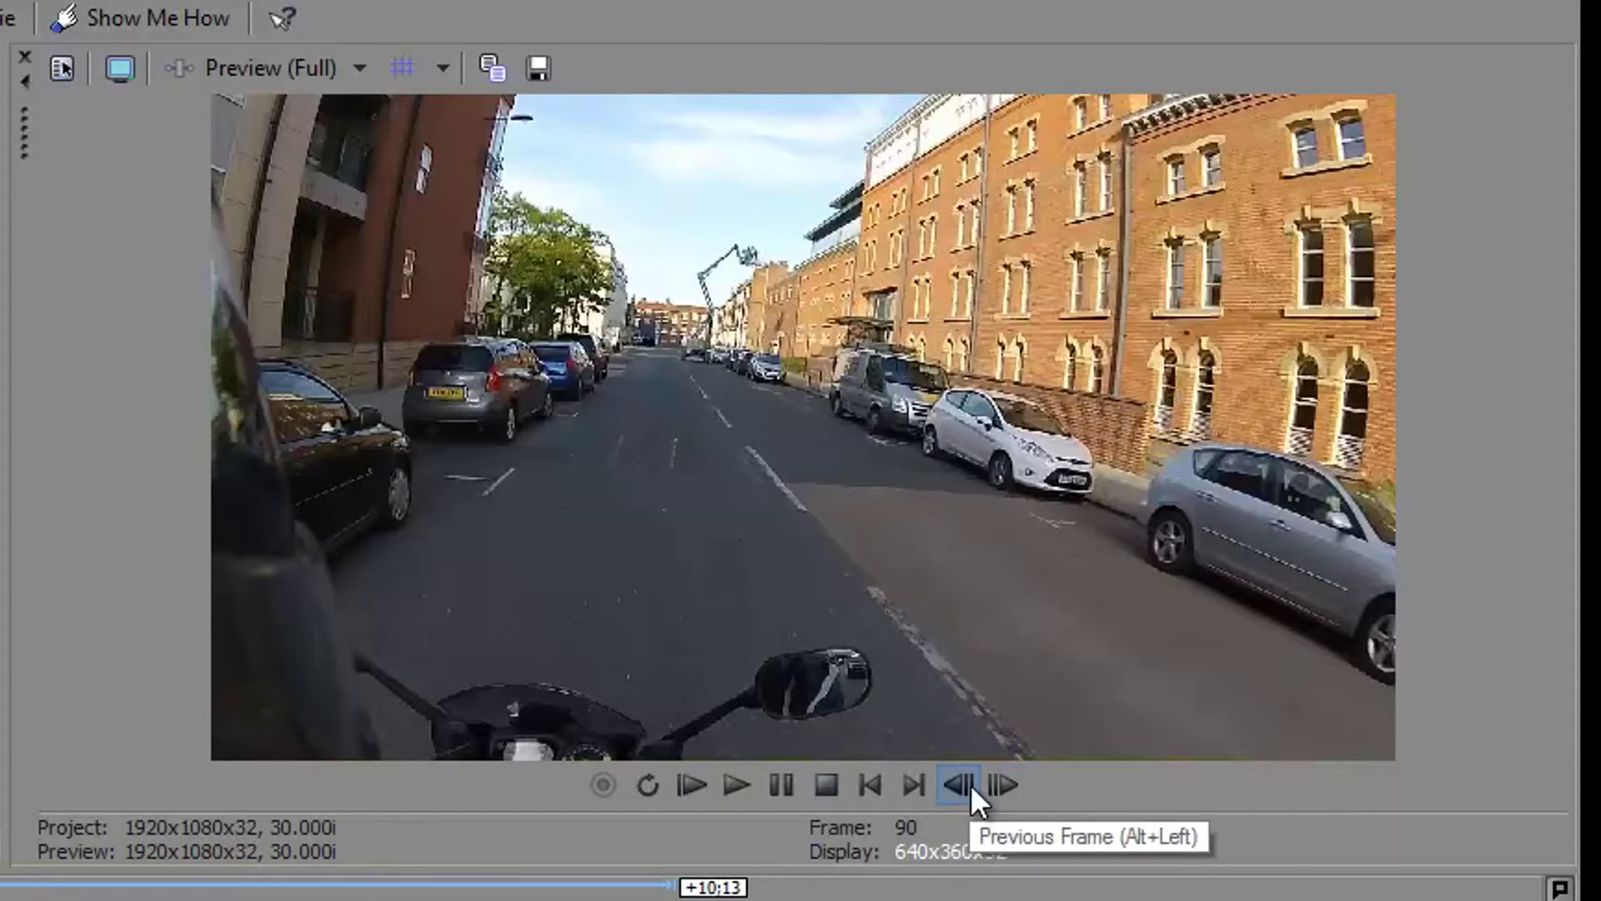
Step back six frames one at a time to frame 62
left_click(967, 785)
left_click(965, 784)
left_click(965, 784)
left_click(965, 785)
left_click(965, 784)
left_click(965, 785)
left_click(965, 784)
left_click(965, 784)
left_click(965, 785)
left_click(965, 785)
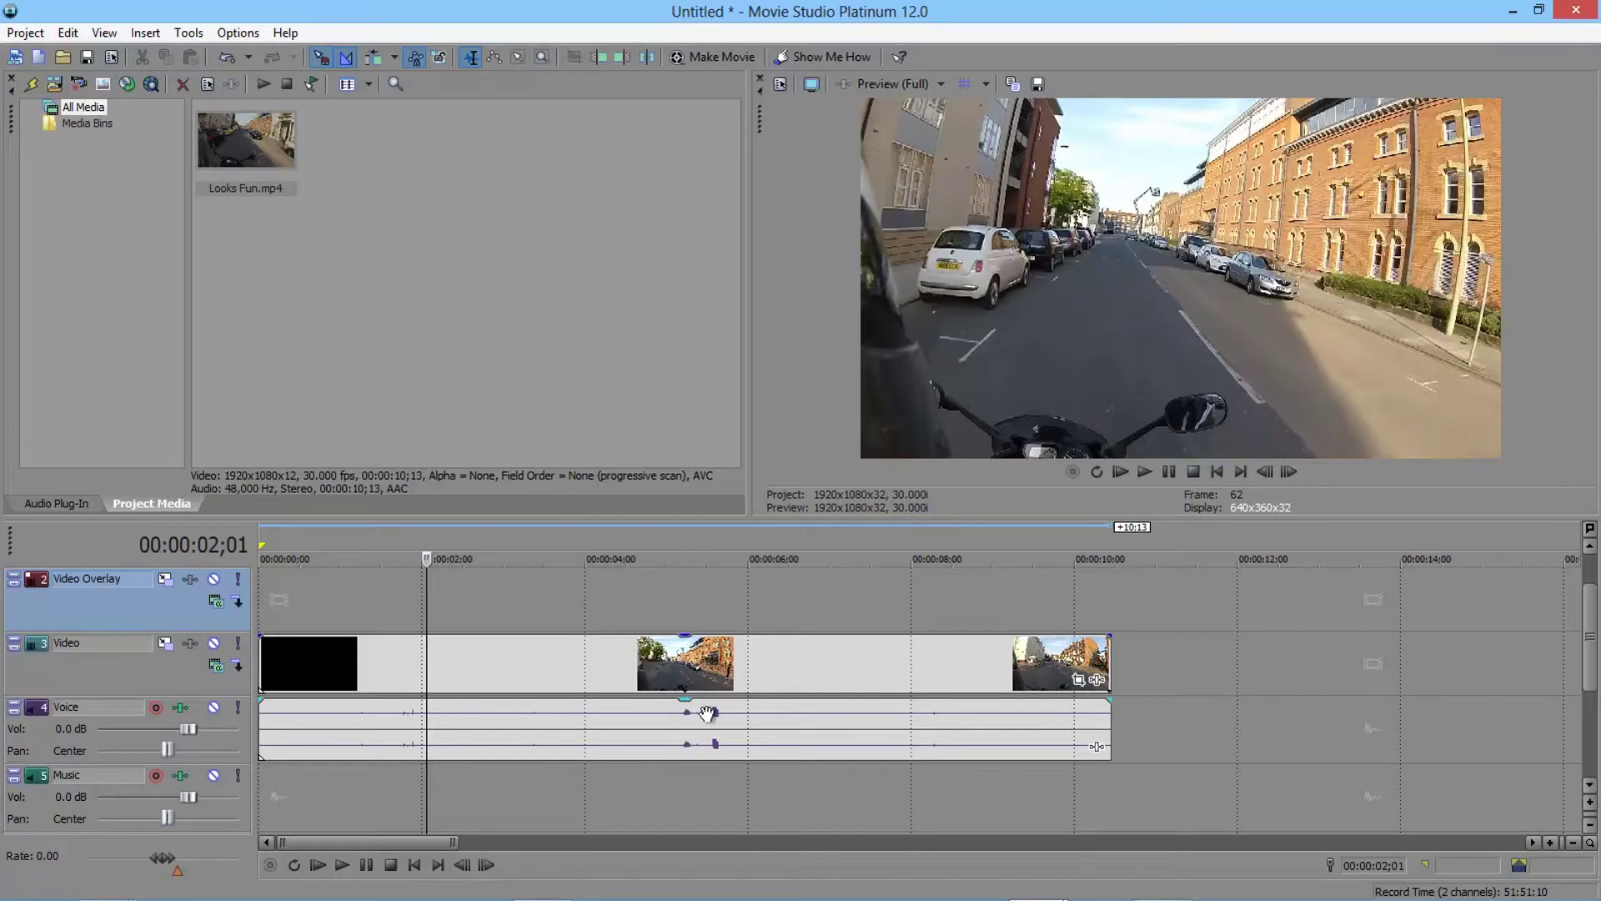
Jump to 00:00:05;02, play and stop from there, then scrub to 00:00:05;16
left_click(675, 769)
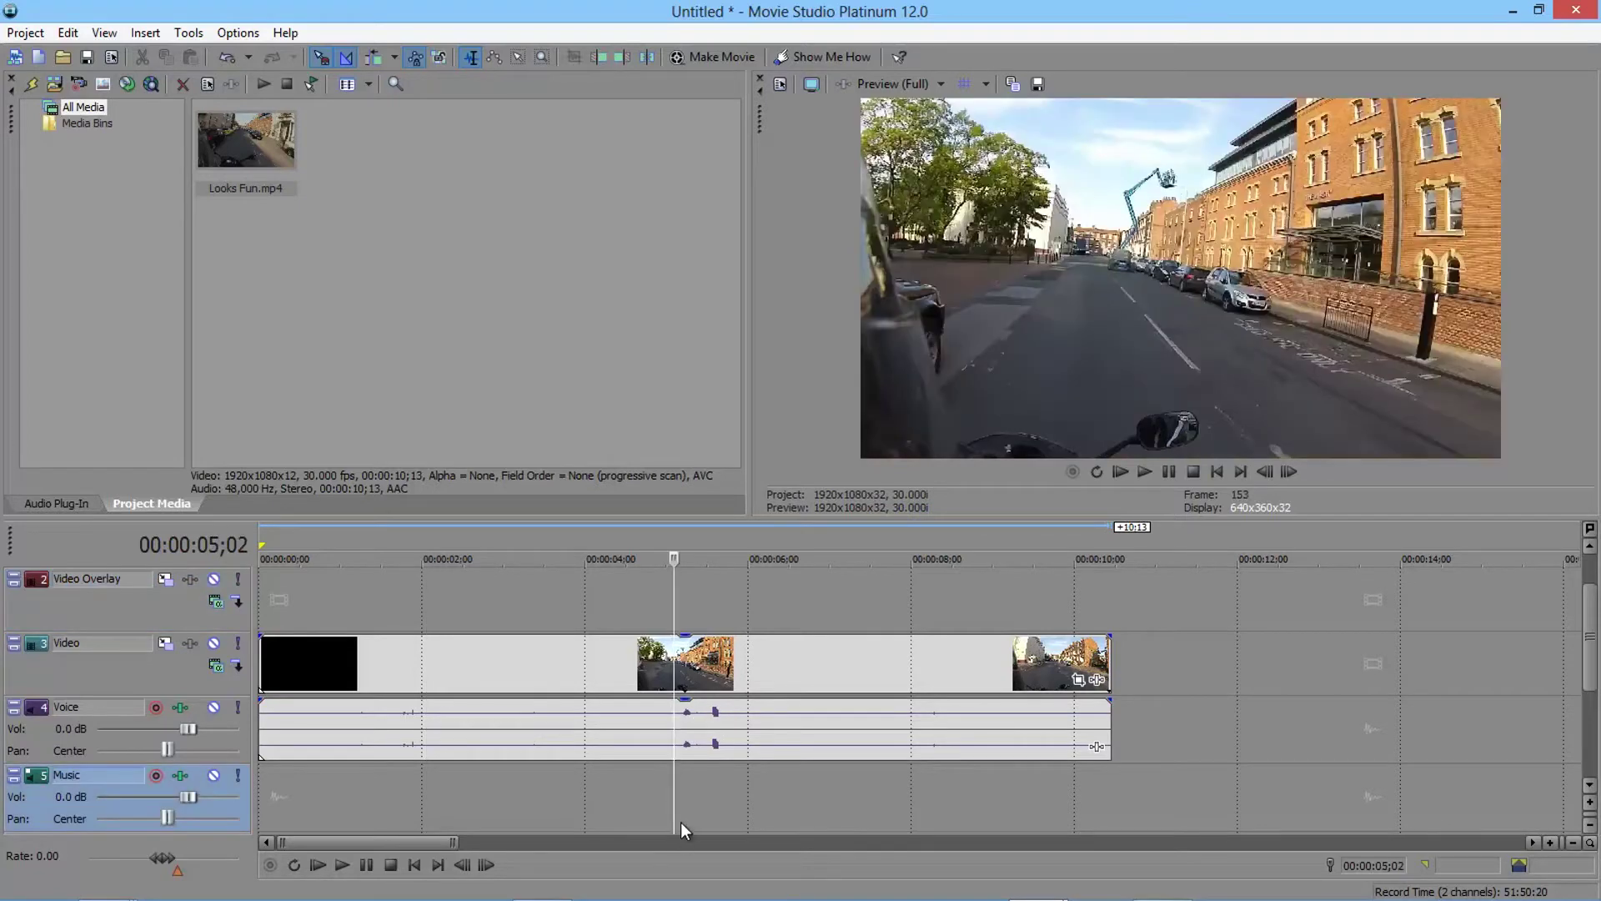
left_click(1147, 470)
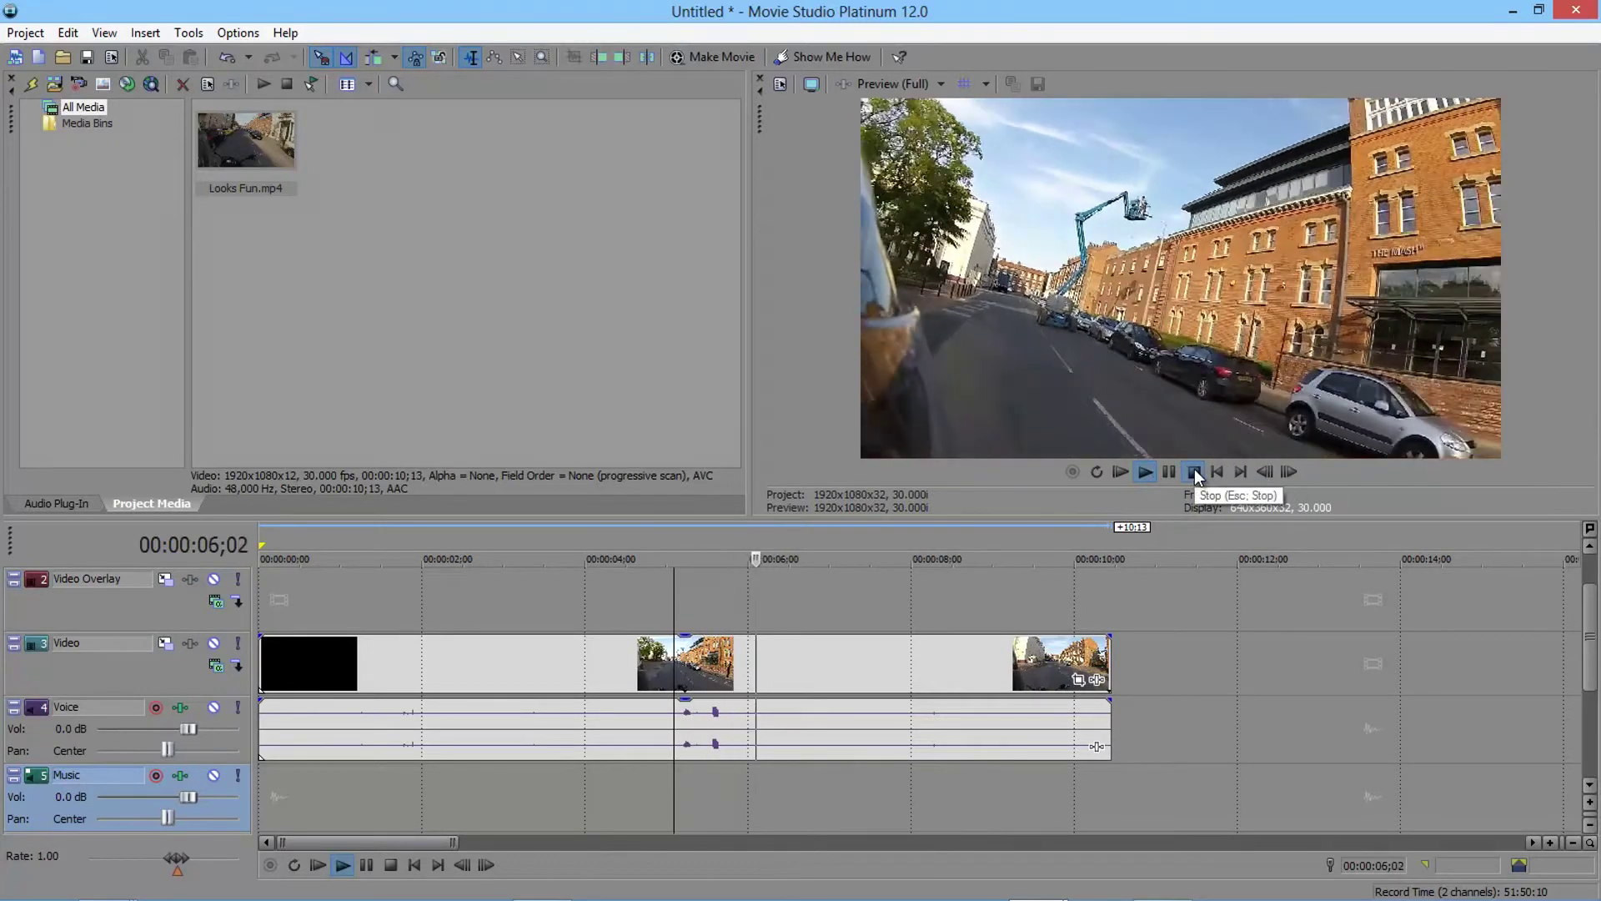
left_click(1195, 471)
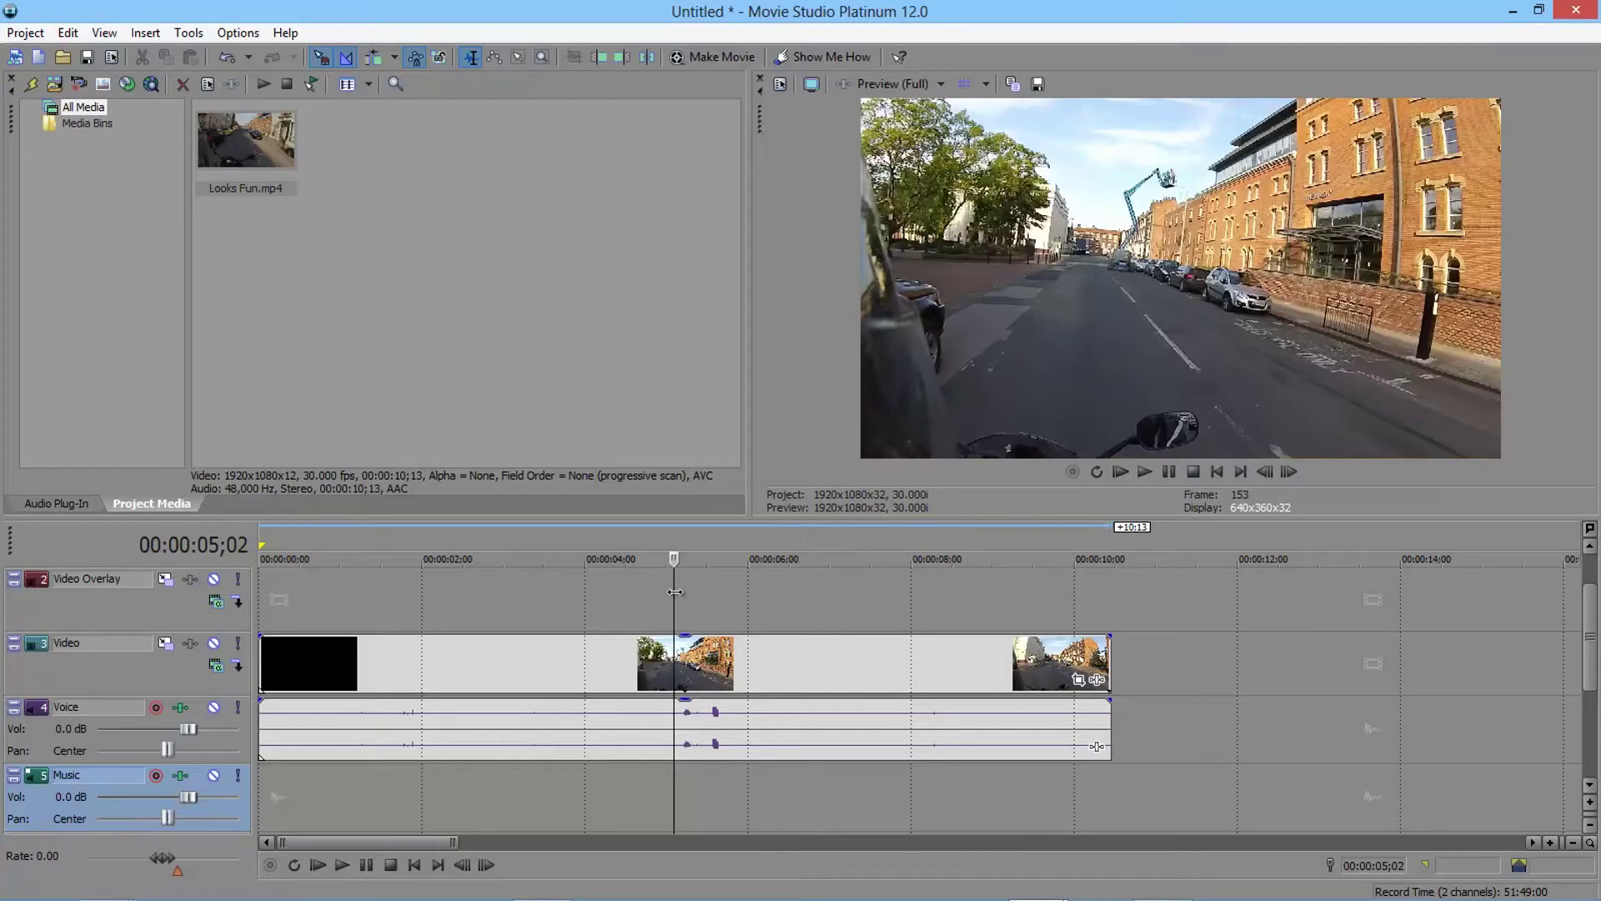
left_click_drag(675, 592, 709, 612)
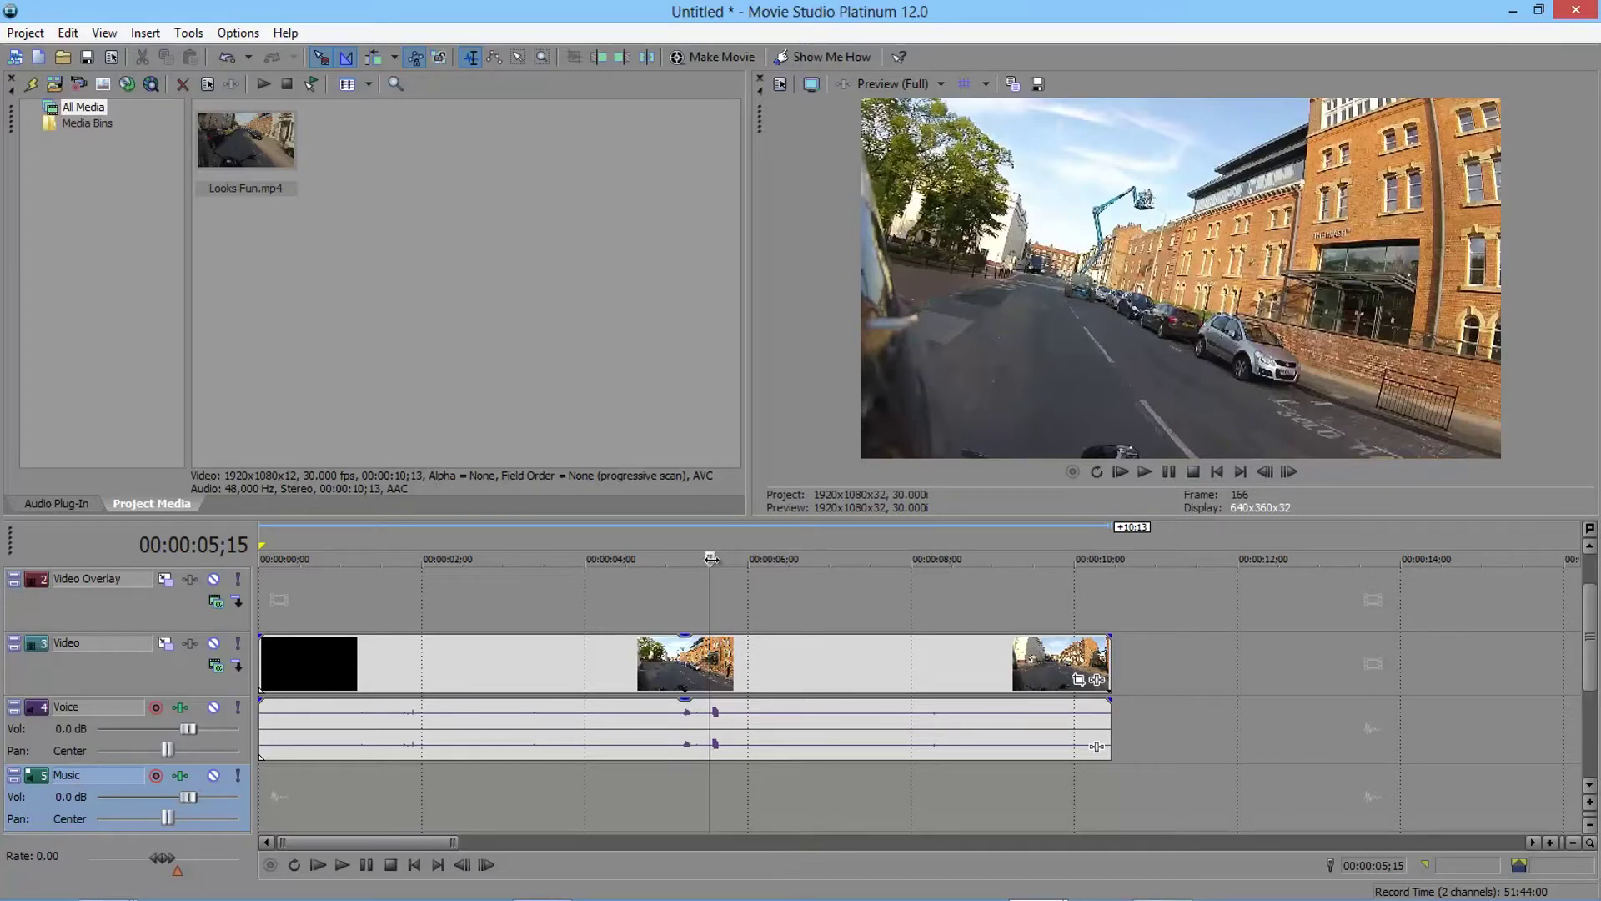
Play the clip, jumping back to about 3 s, 2 s and 00:00:01;26, then stop
key("space")
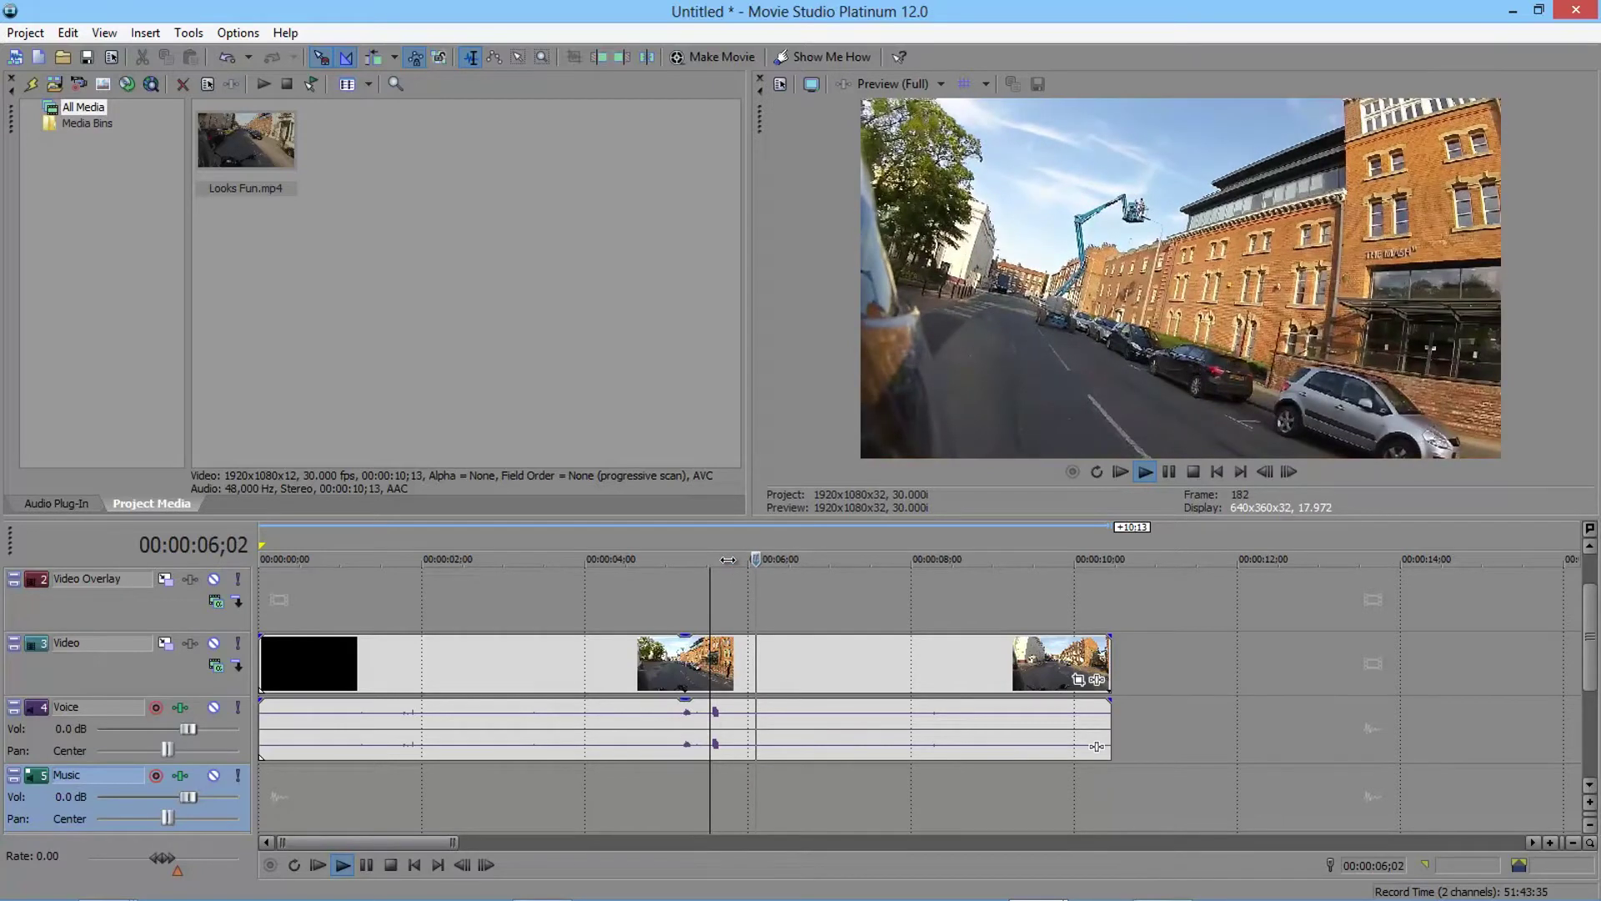
left_click(540, 560)
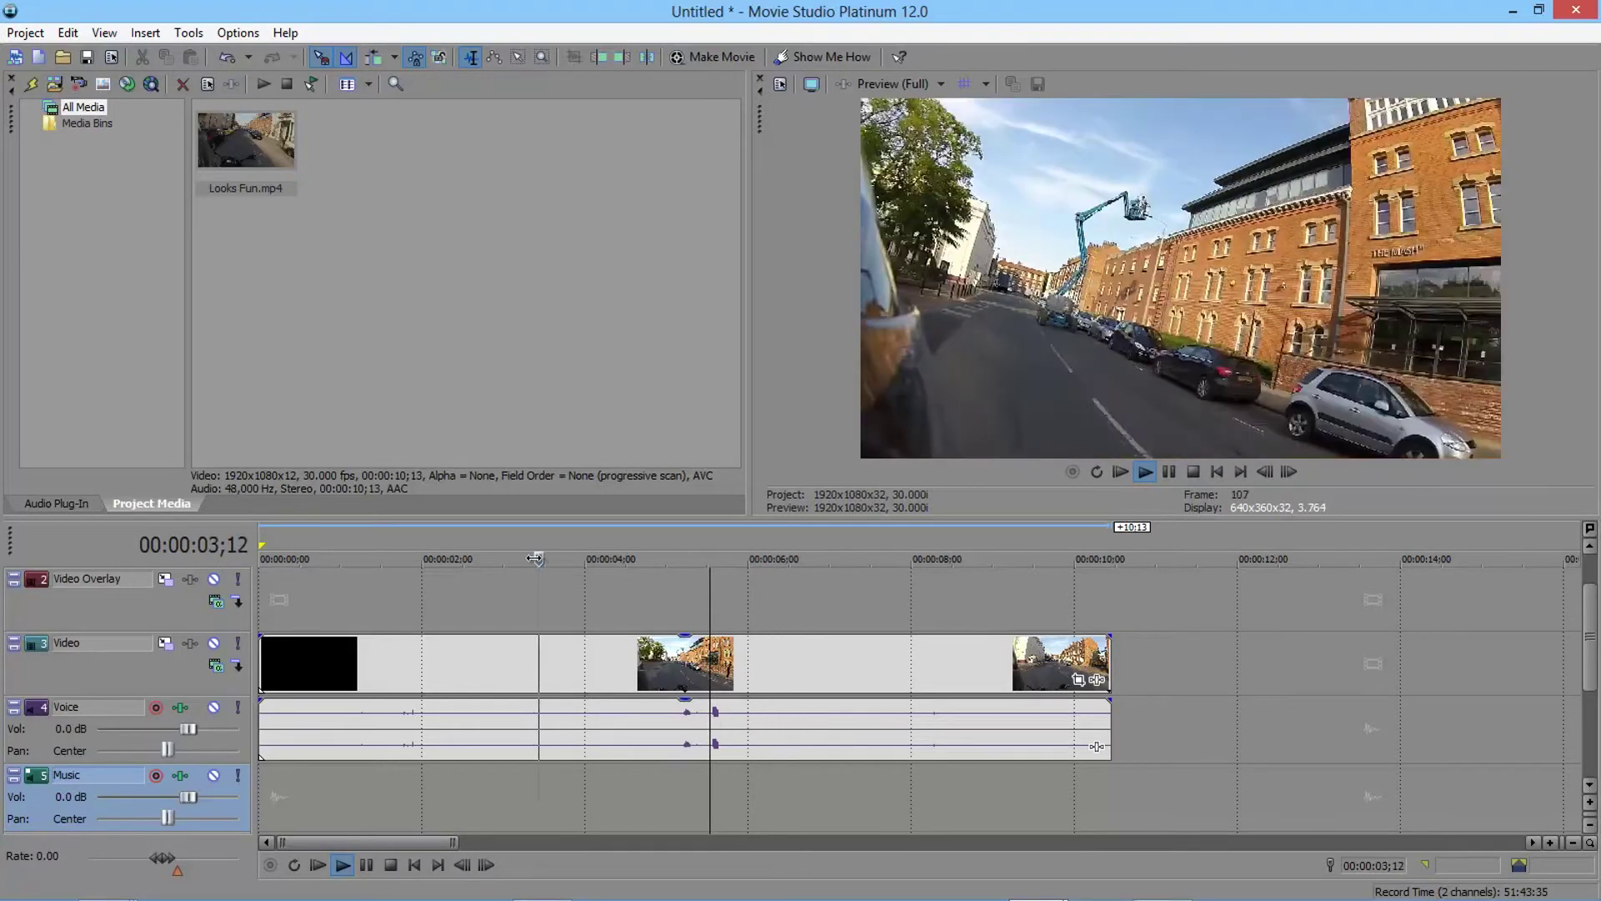
left_click(451, 558)
left_click(407, 558)
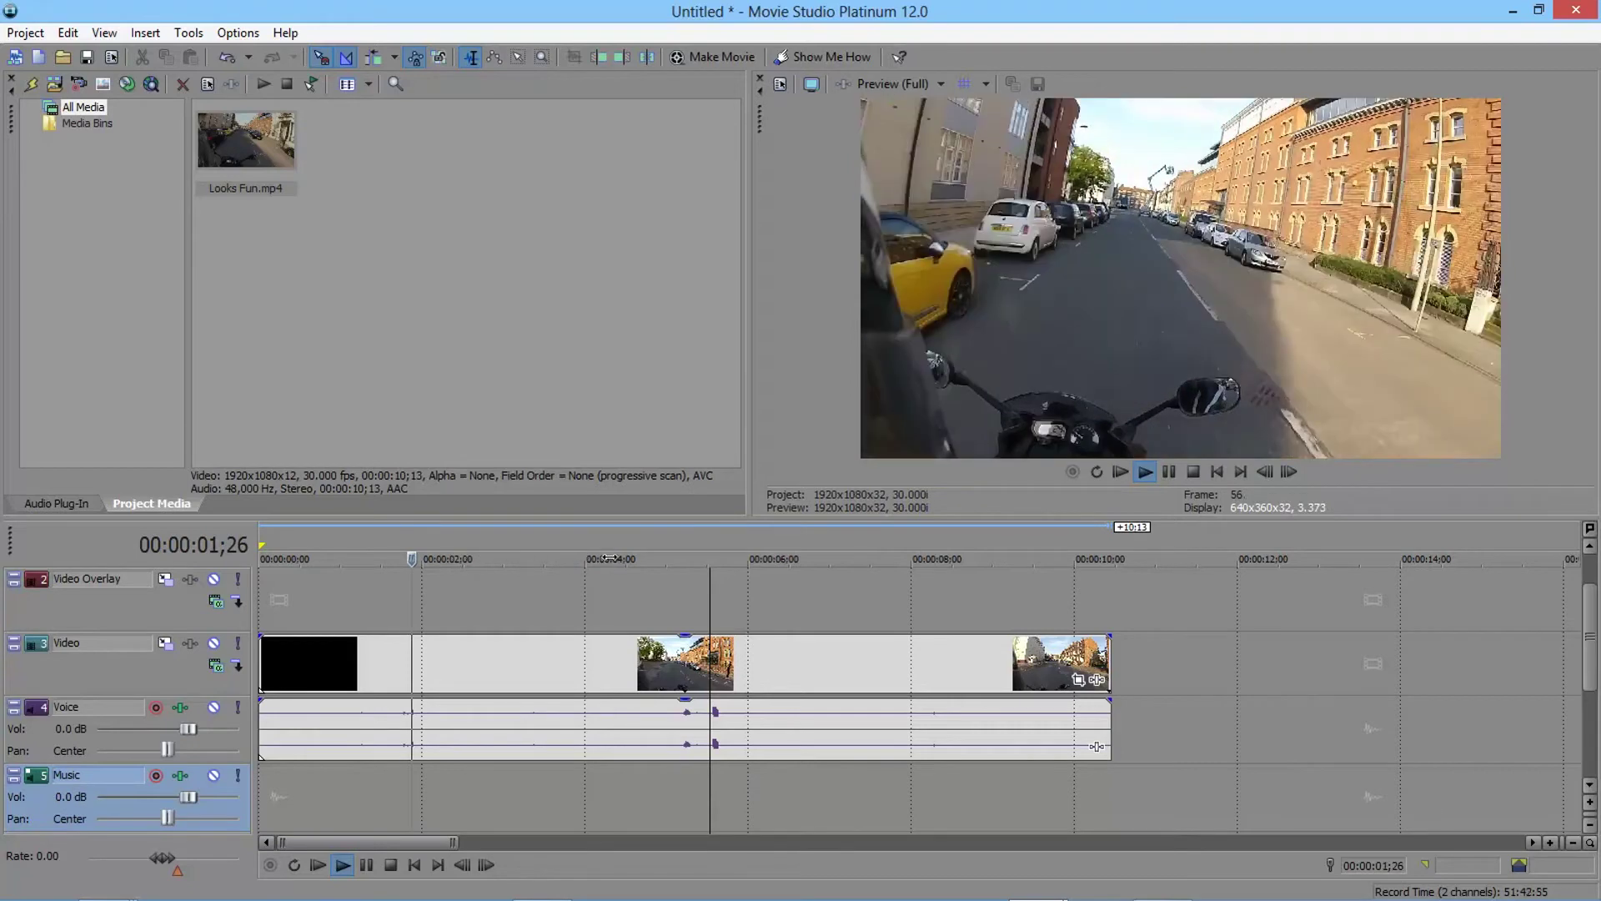
key("Return")
Resume playback from 00:00:04;24 and stop it at 00:00:05;22
left_click(655, 578)
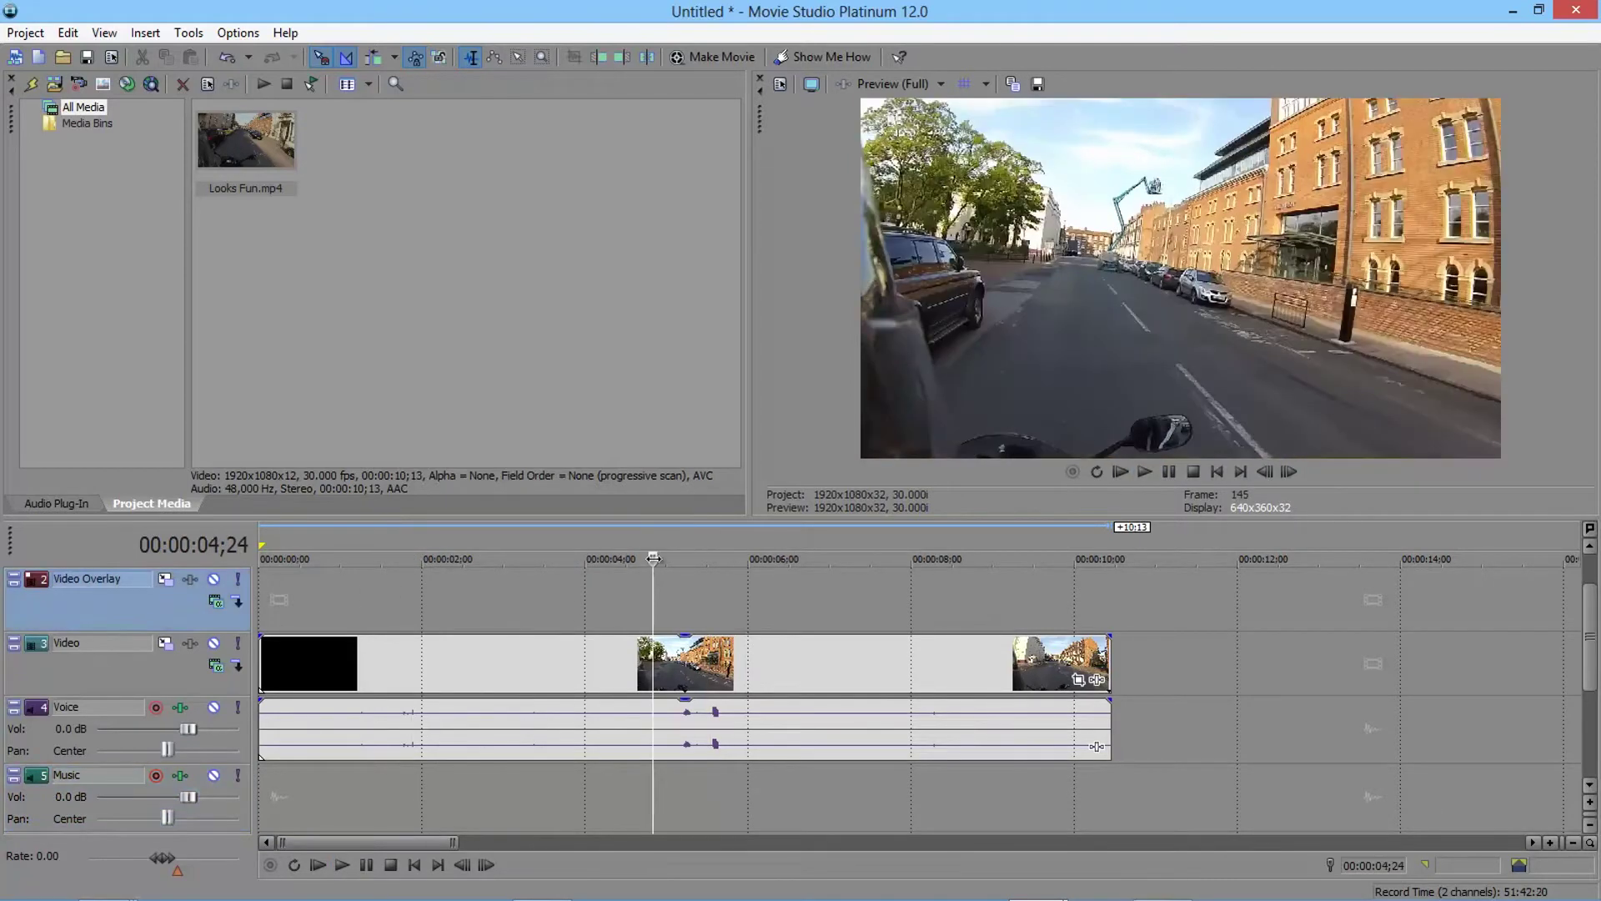
key("space")
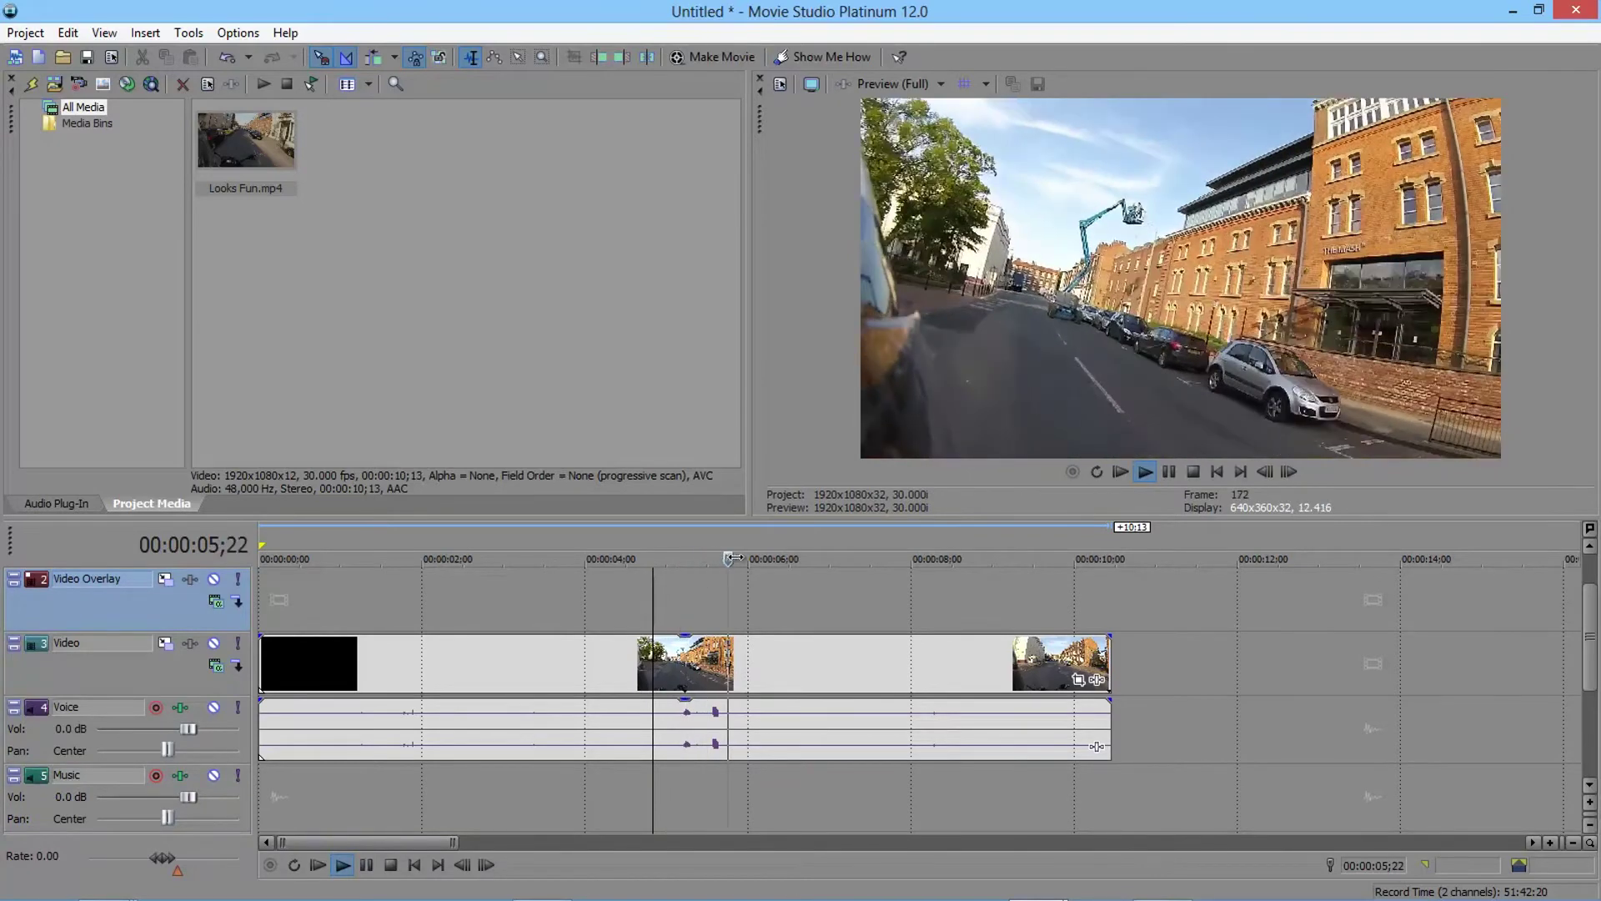
left_click(734, 557)
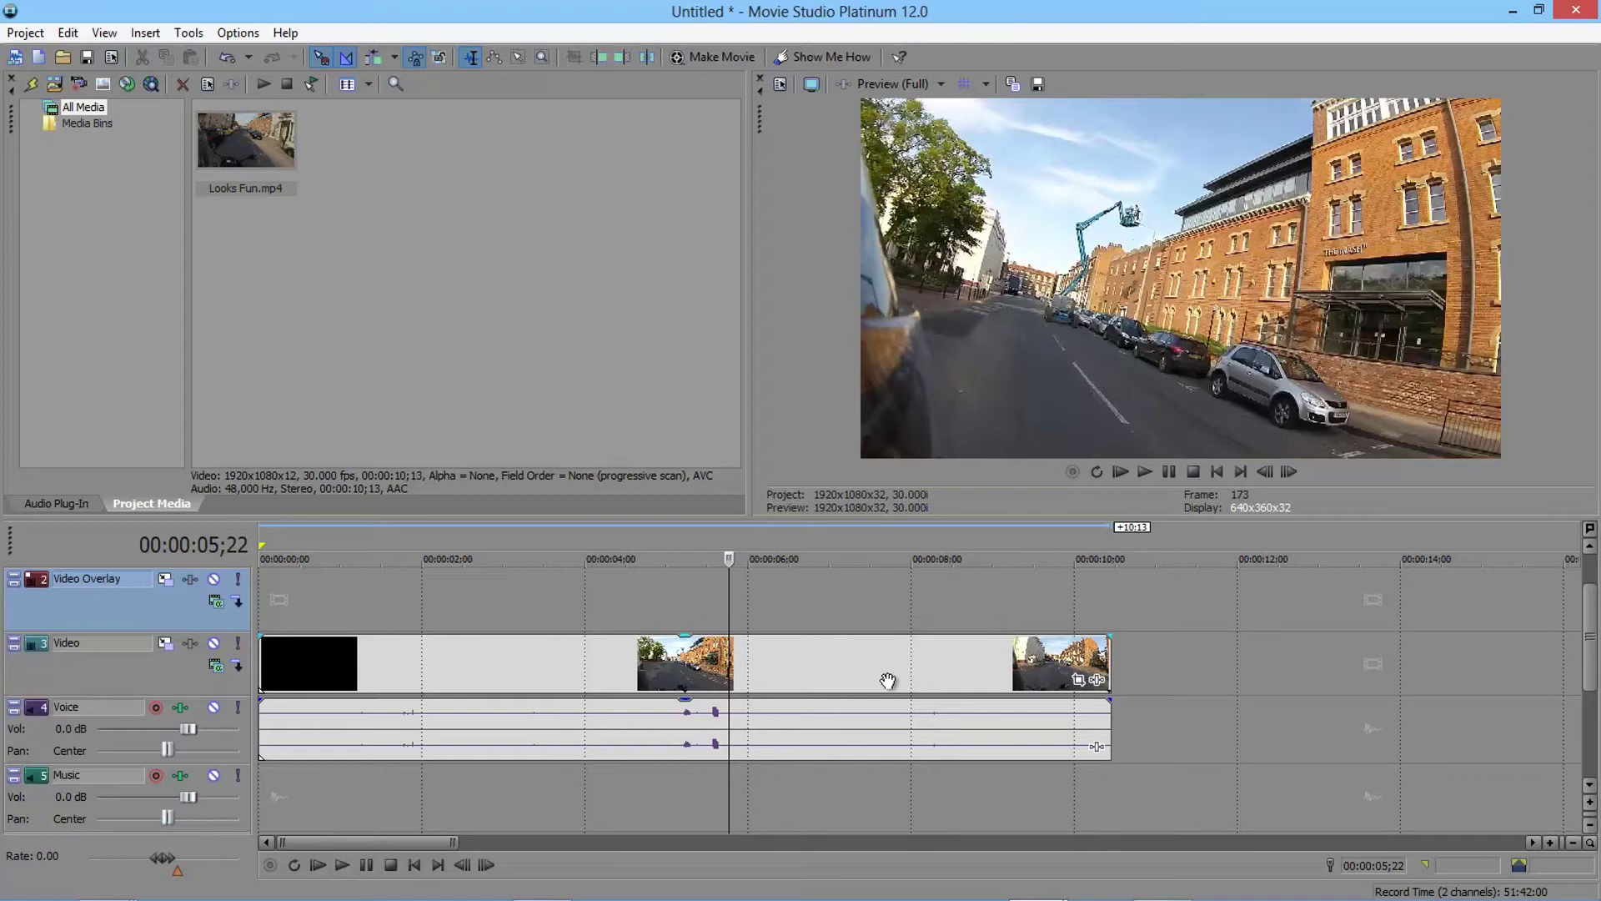
Jump between the project start and end twice, ending at 00:00:10;13
left_click(1222, 474)
left_click(1235, 472)
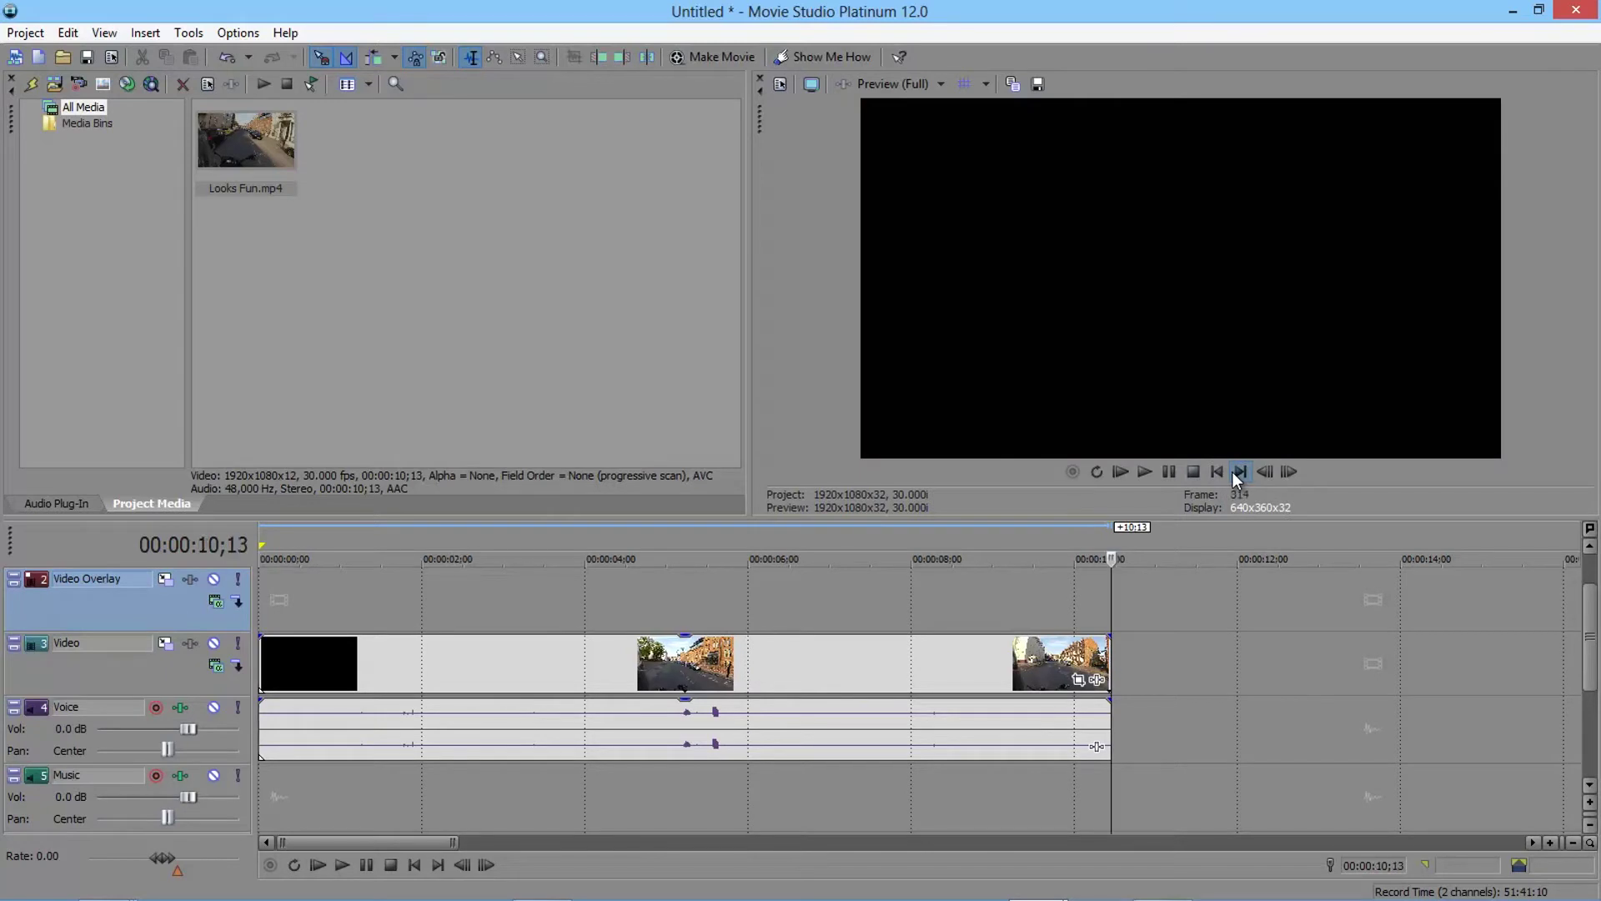
left_click(1220, 472)
left_click(1238, 471)
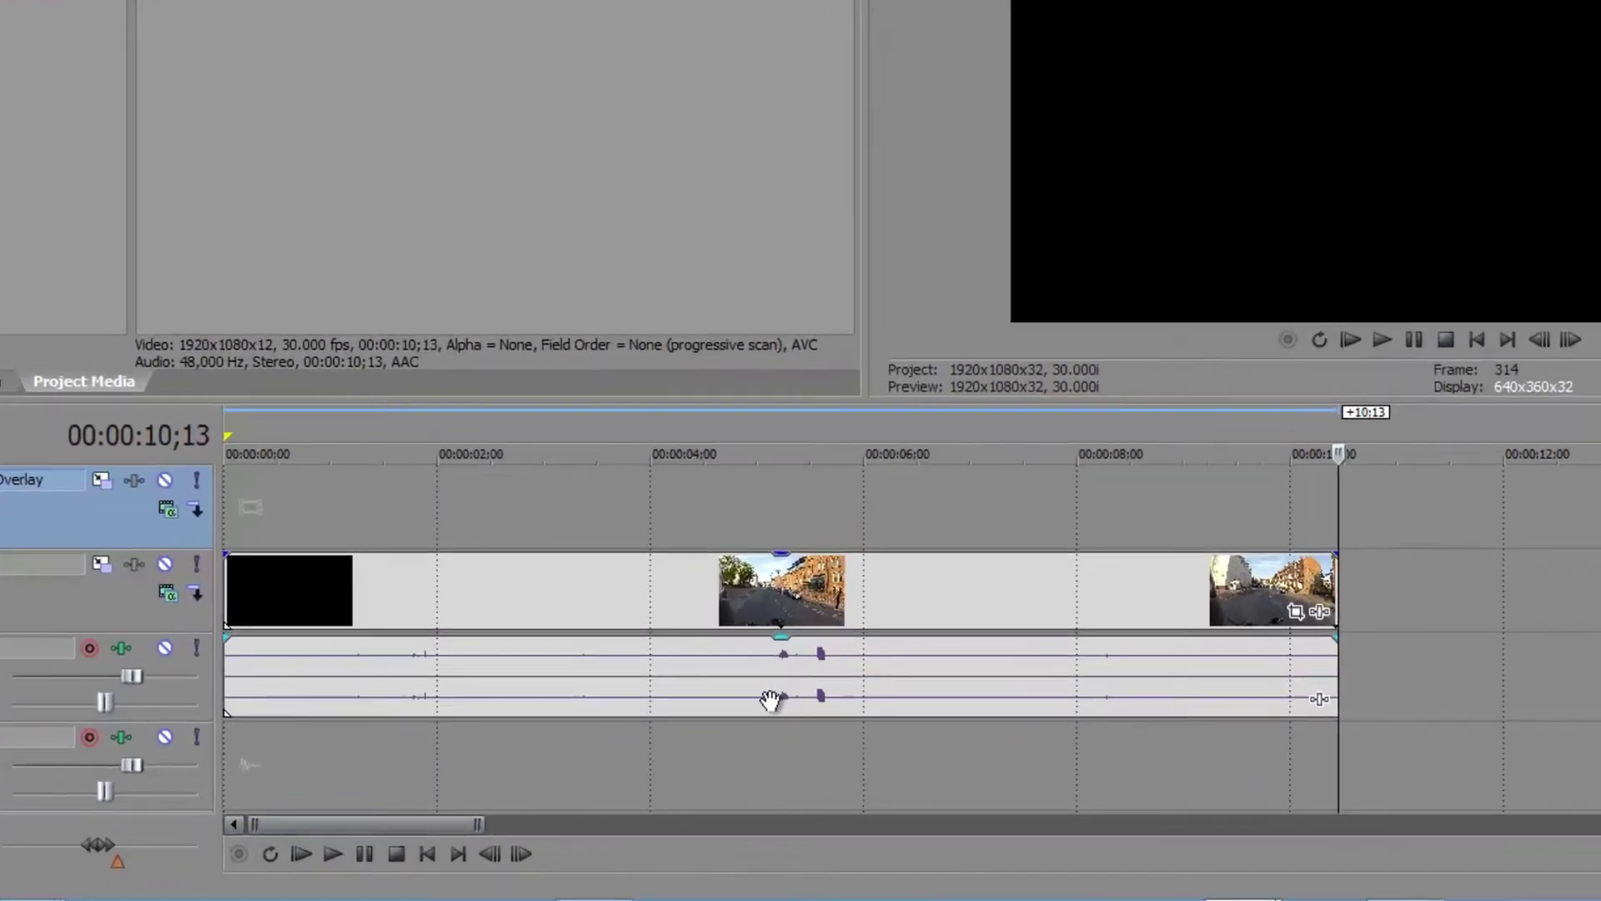
Set the play position to 00:00:05;04 and zoom the timeline in to single frames
left_click(675, 743)
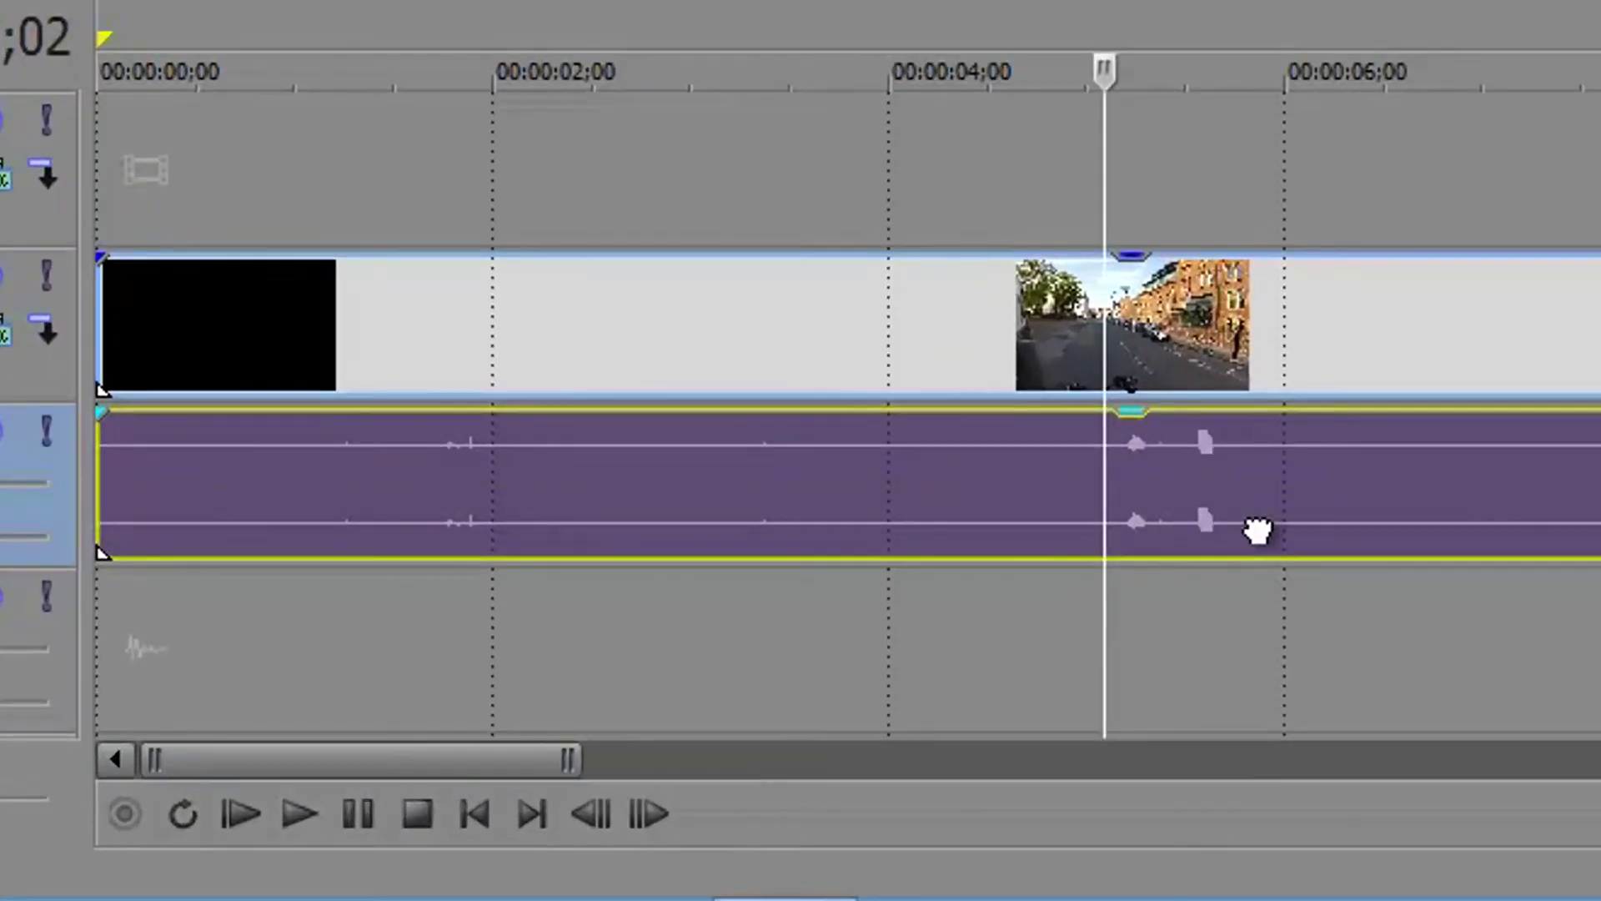
left_click(1258, 531)
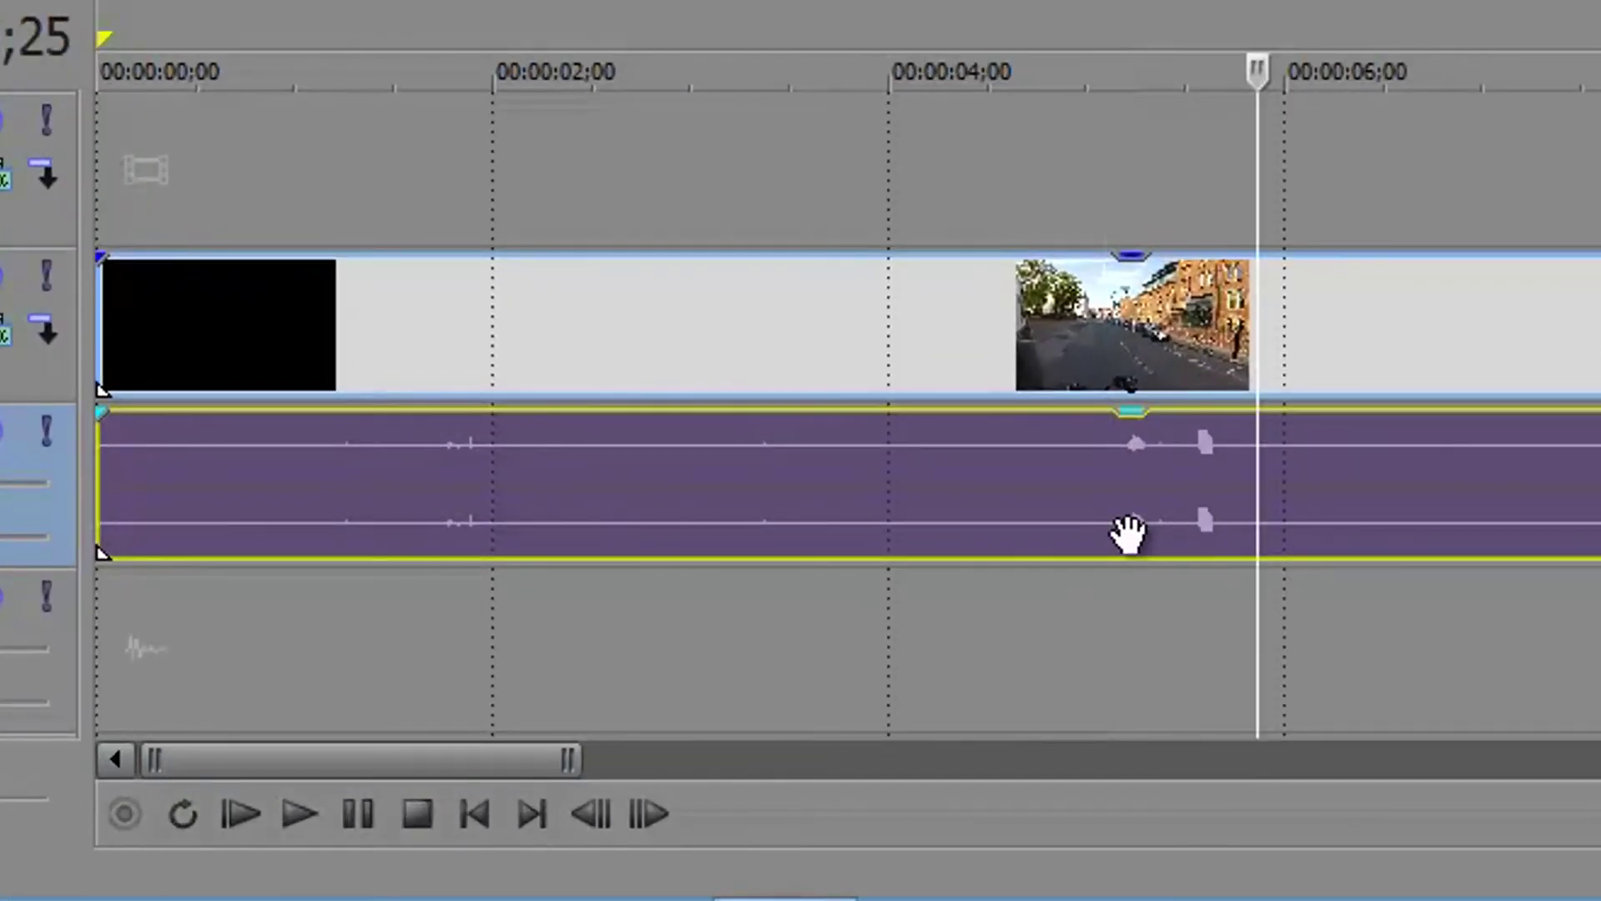
left_click(1117, 513)
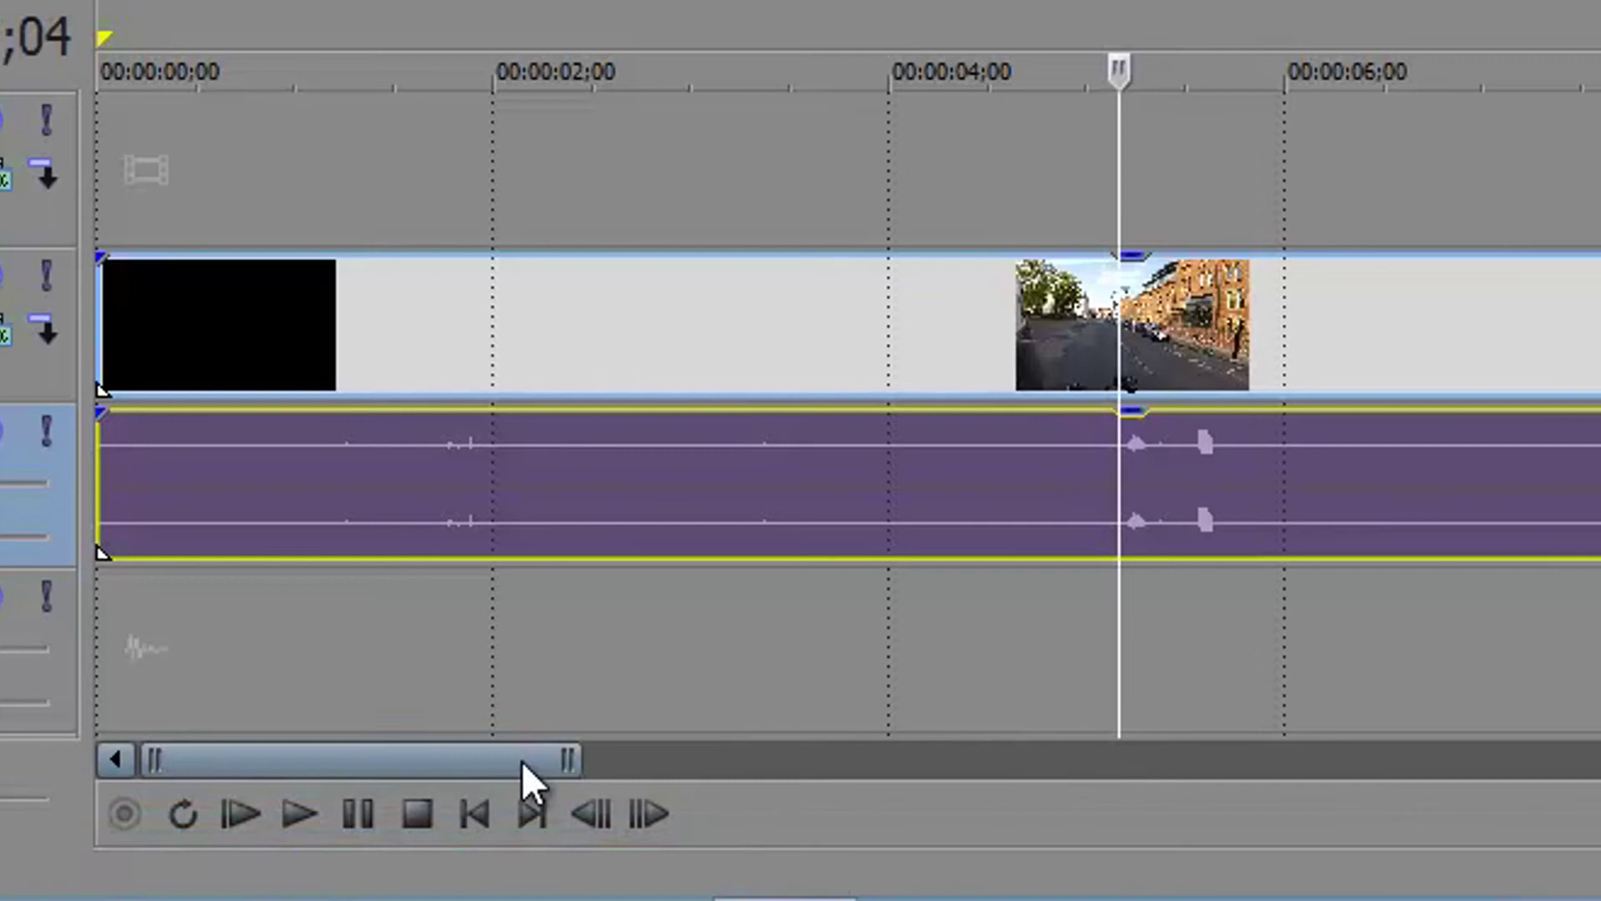
left_click_drag(313, 764, 266, 757)
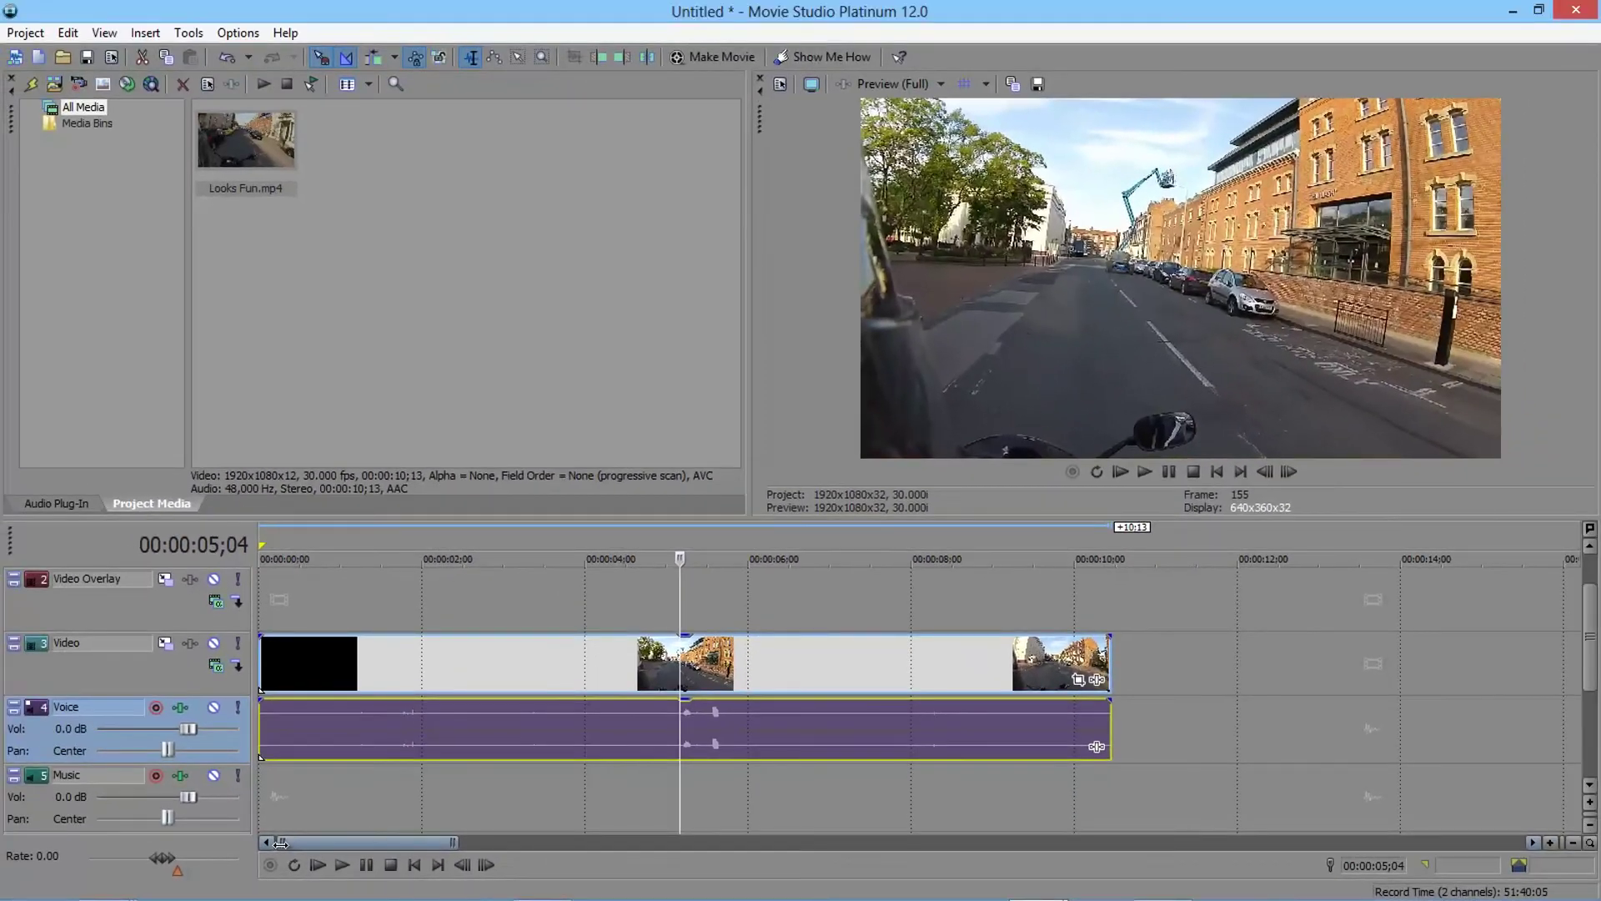
left_click_drag(148, 760, 171, 761)
left_click_drag(291, 842, 344, 843)
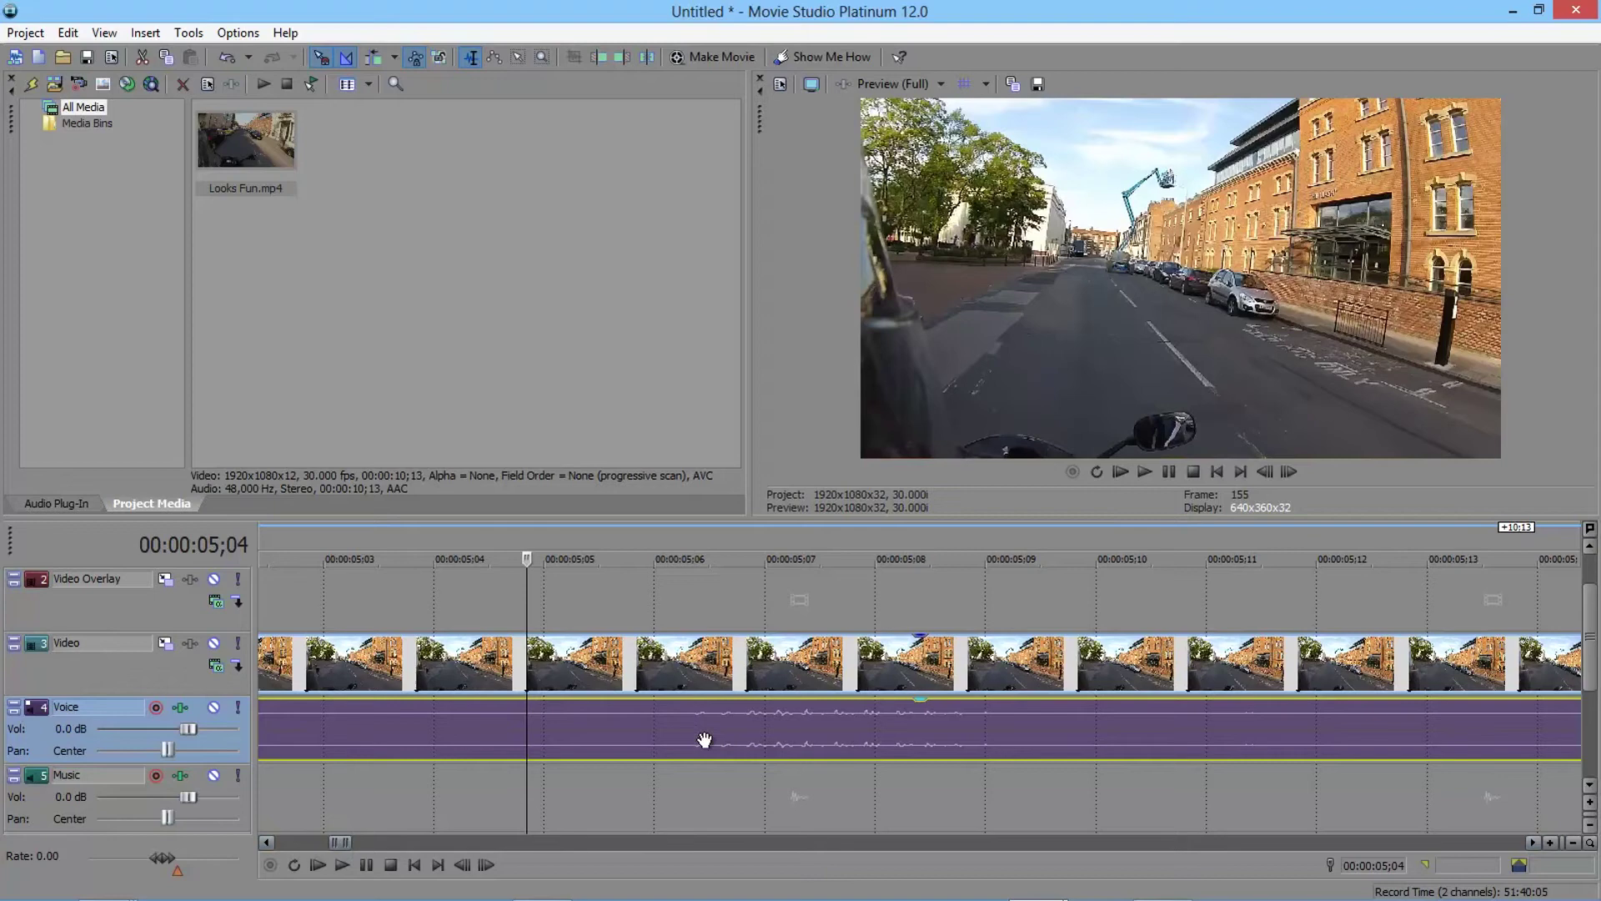
Place the play position at 00:00:05;05, play, and pause at 00:00:05;18
left_click(683, 779)
left_click(980, 778)
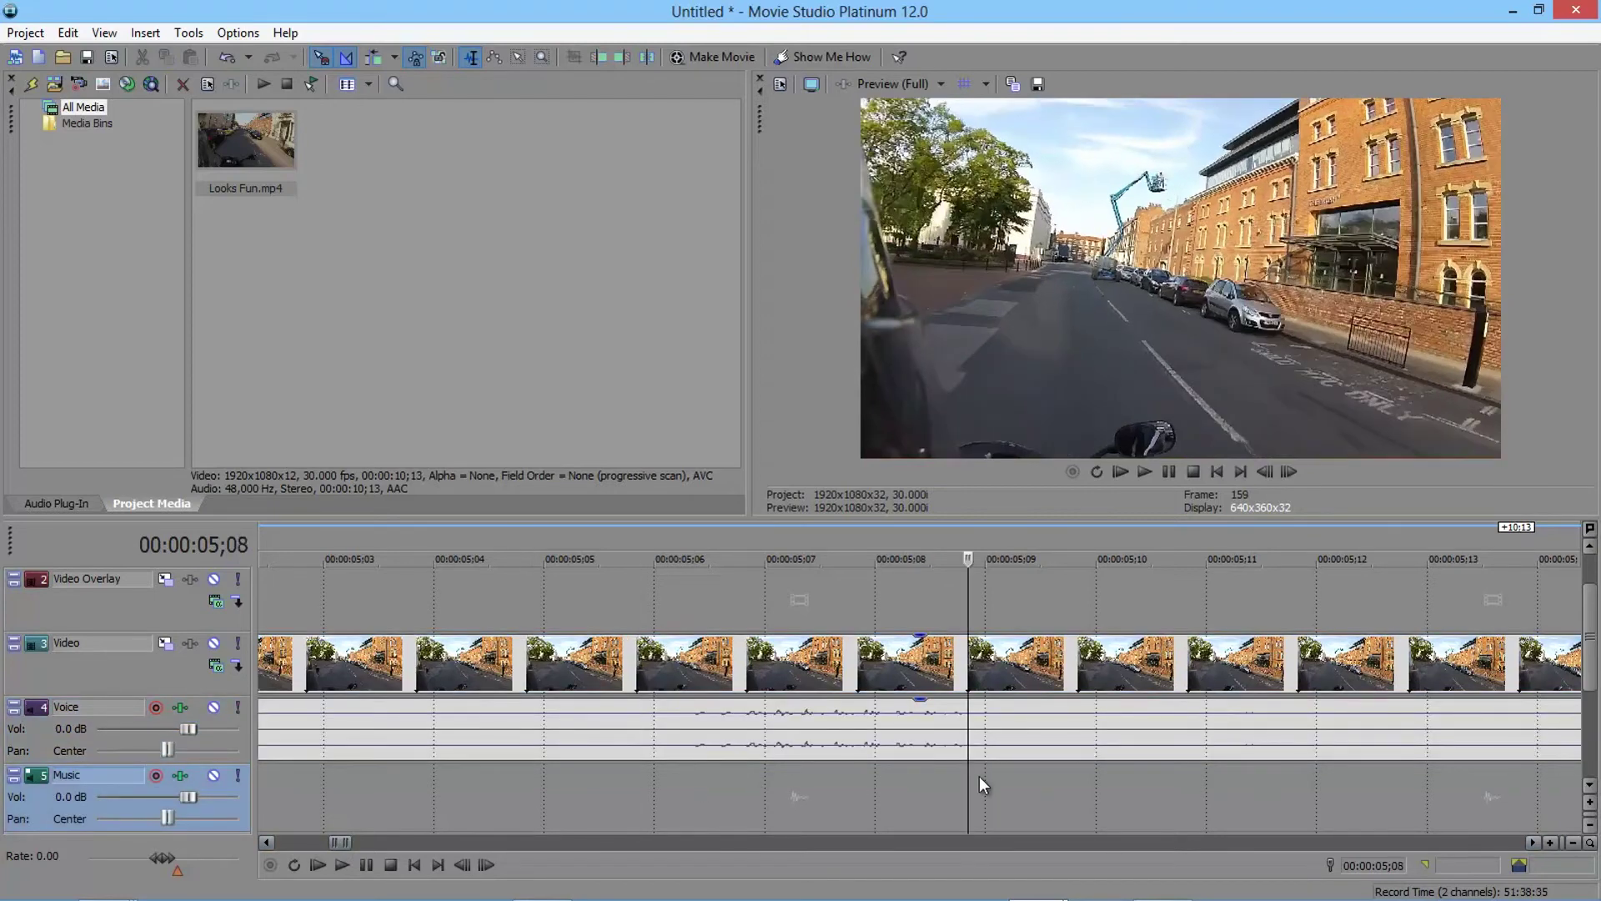
left_click(654, 787)
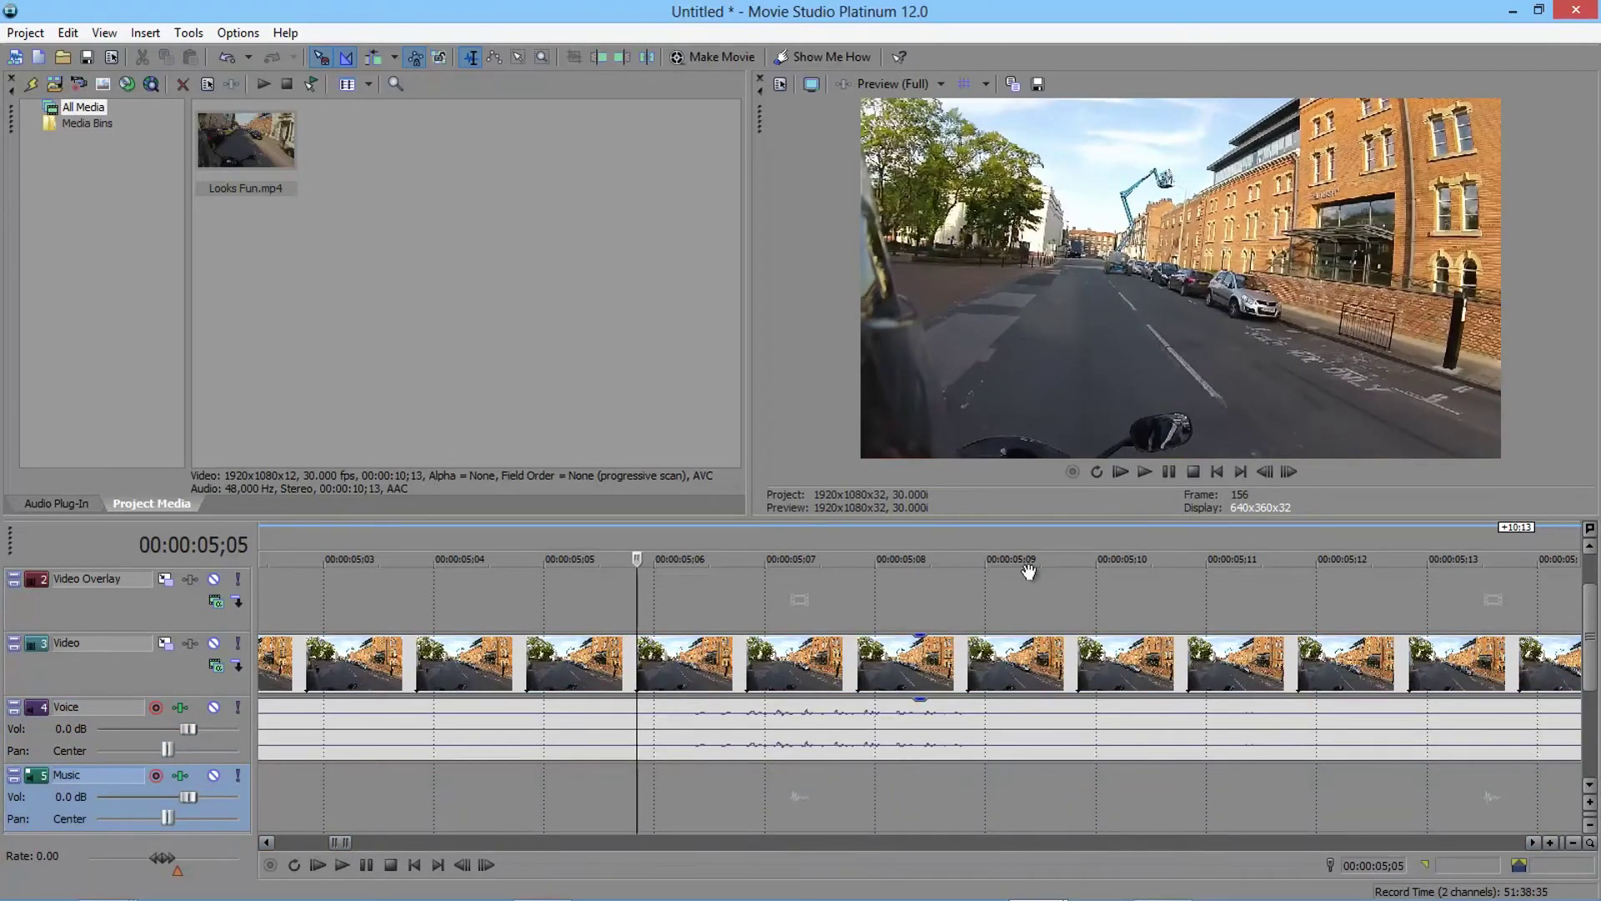
left_click(1147, 473)
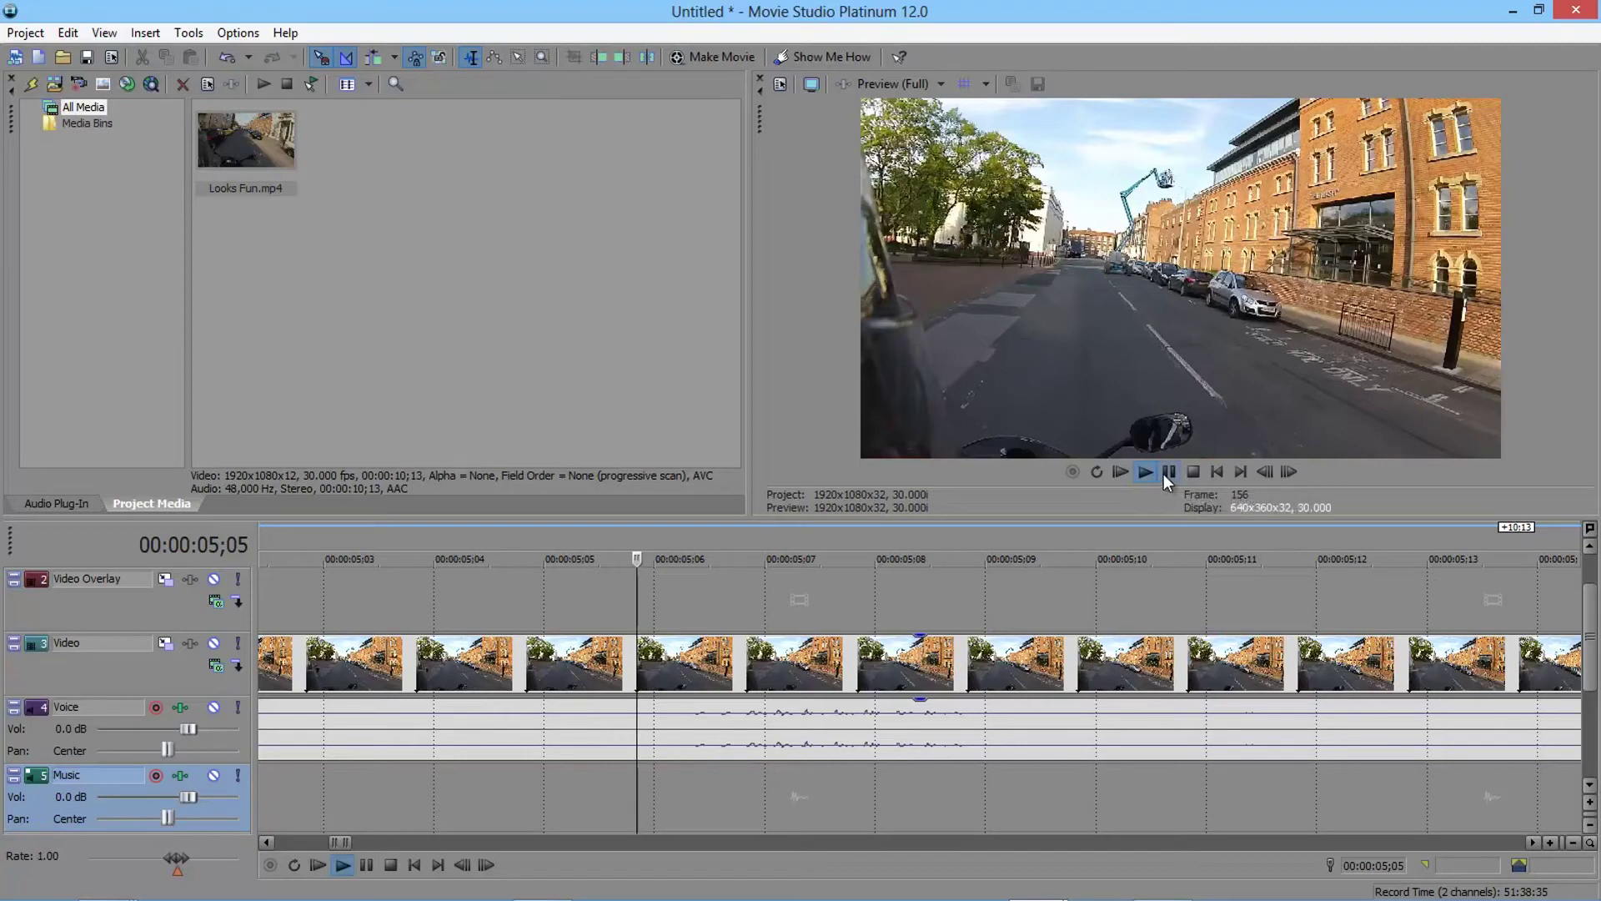
left_click(1163, 475)
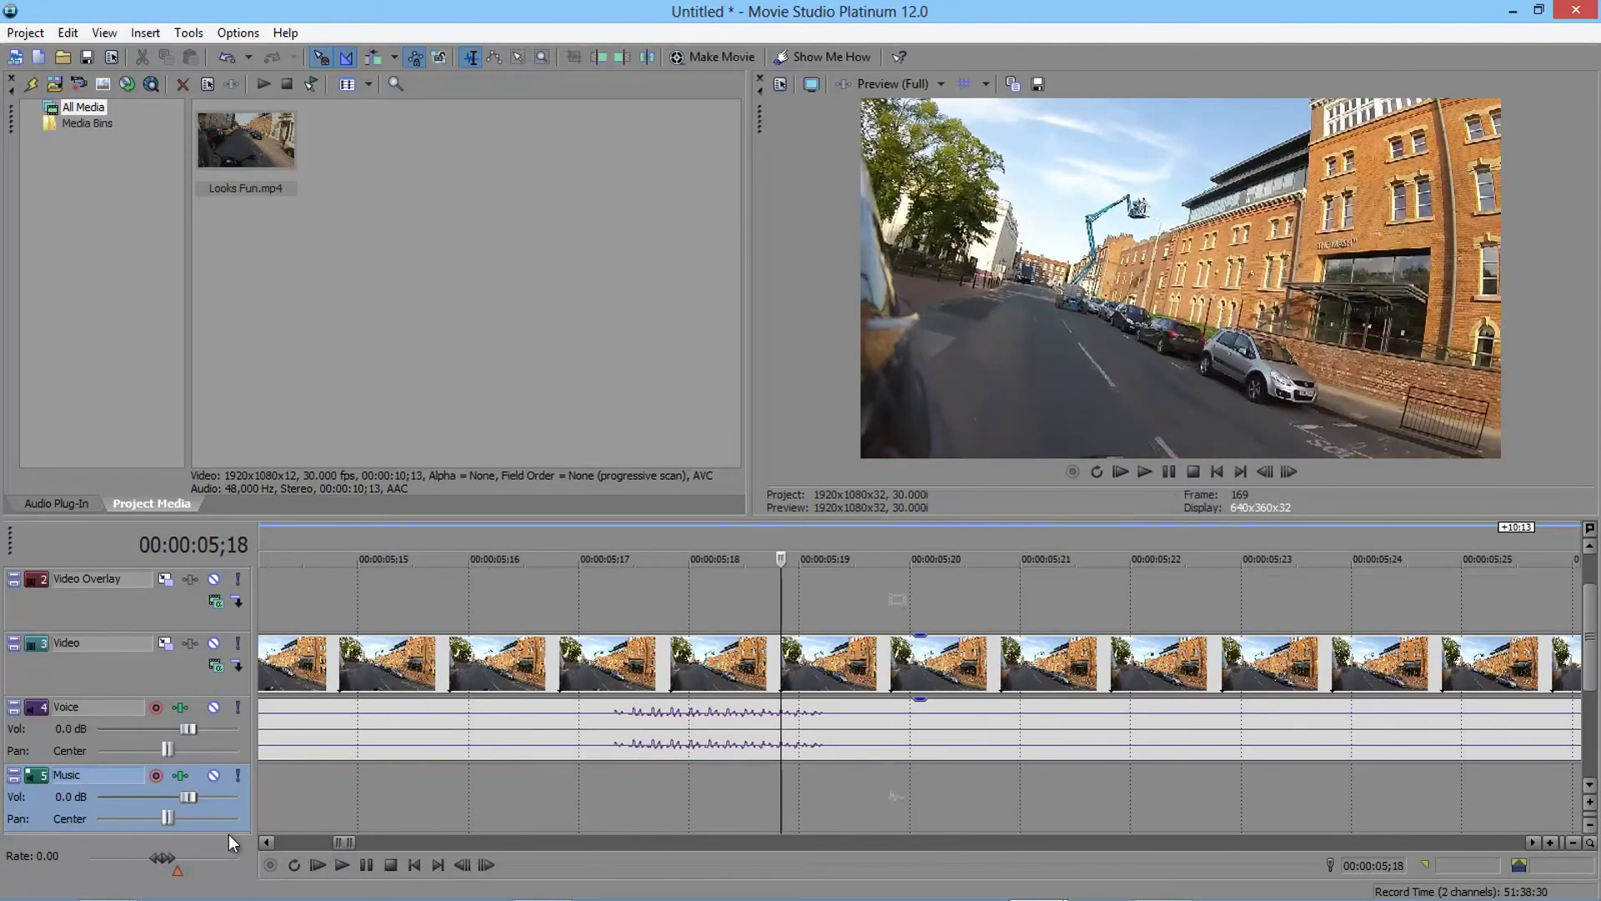
Scroll the timeline left to earlier frames and zoom back out to the whole clip
left_click(294, 838)
left_click(268, 843)
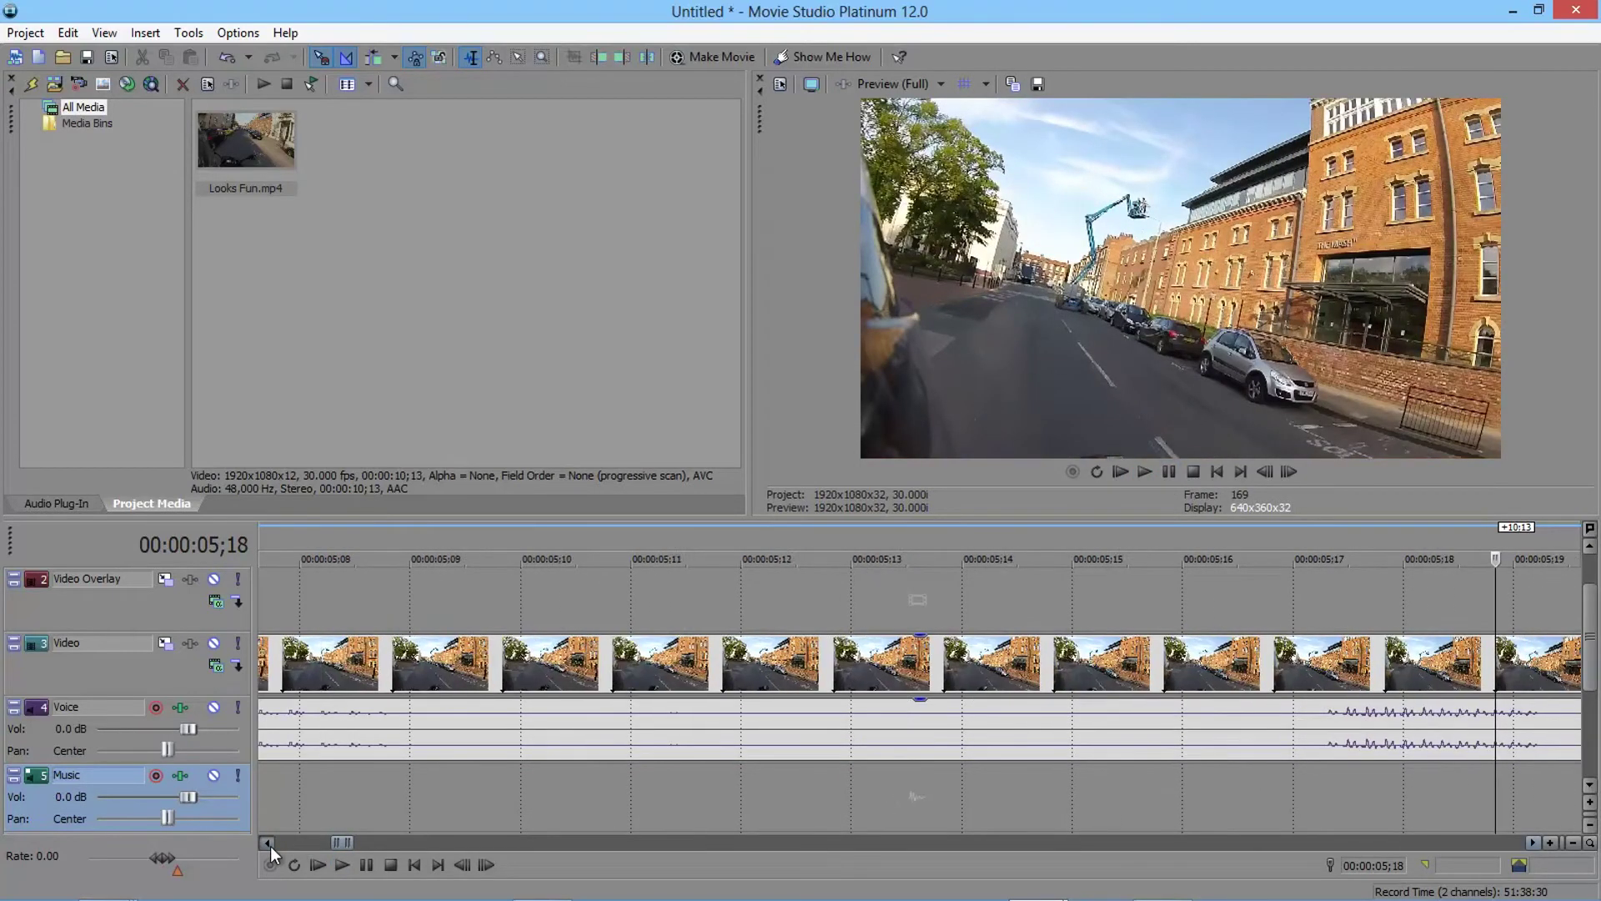
left_click(267, 843)
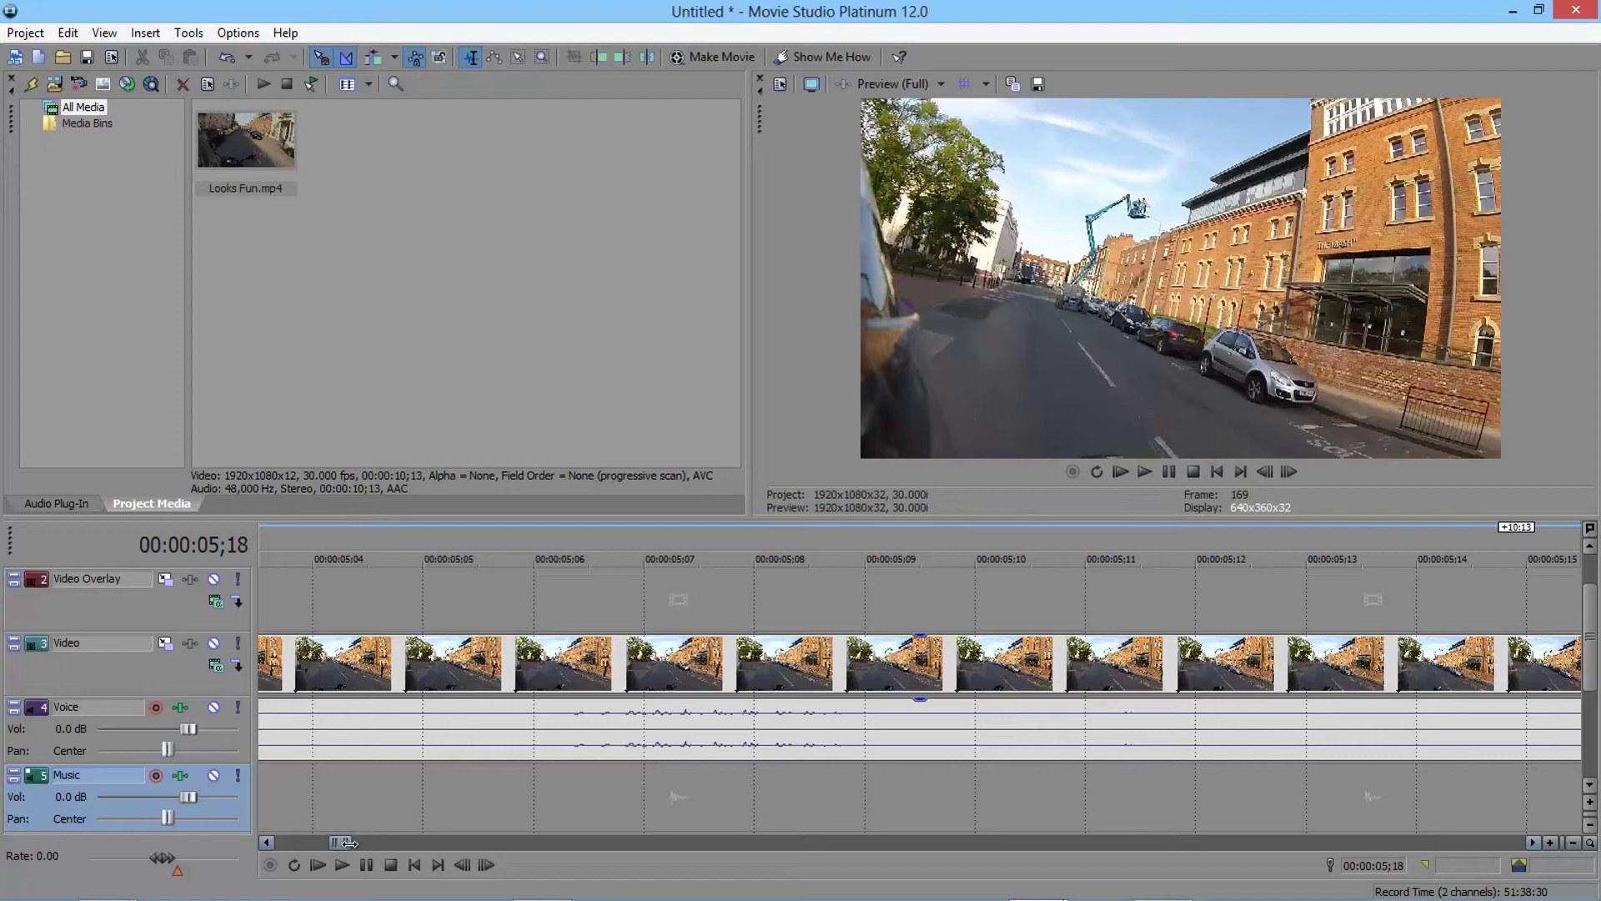
mouse_move(350, 842)
left_mouse_down()
mouse_move(537, 842)
mouse_move(334, 849)
left_mouse_up()
Zoom the timeline in slightly so 0–13 seconds span the track width
left_click_drag(484, 842, 433, 844)
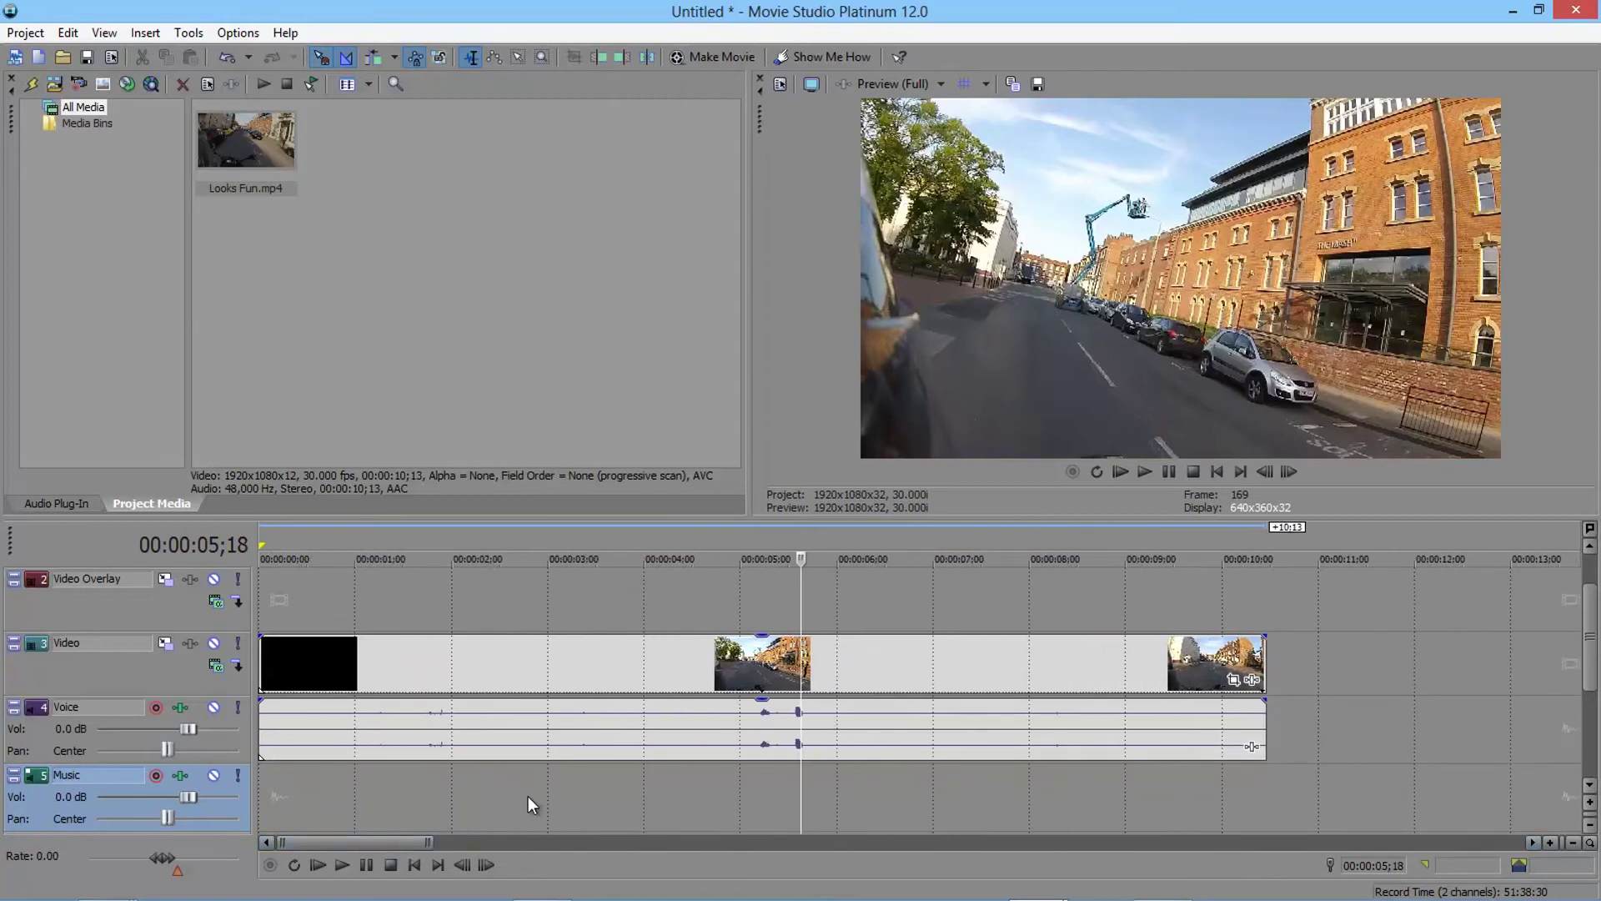